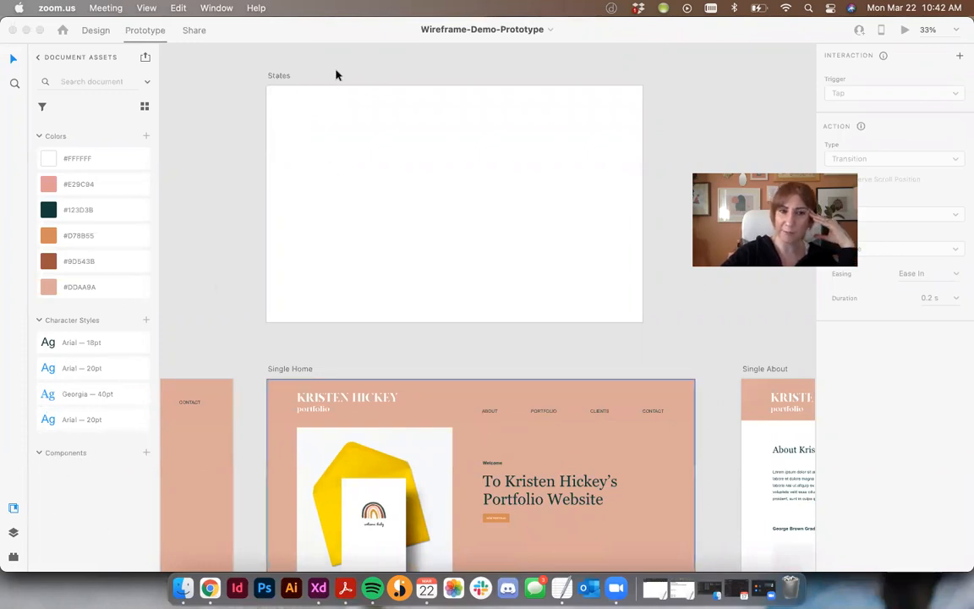
- Check the ABOUT link's prototype connection on the Single Home artboard, and switch to Design mode
left_click(490, 410)
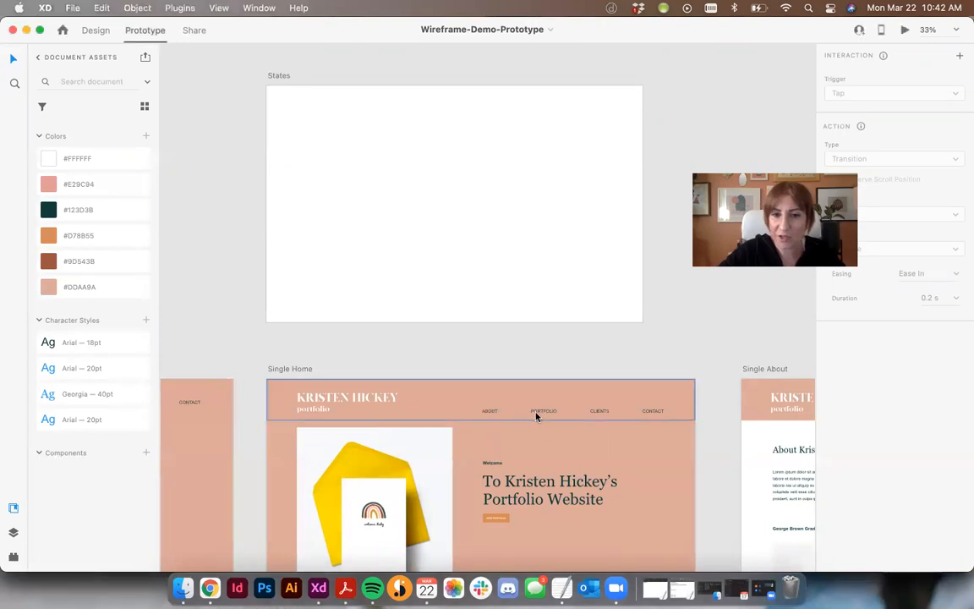
left_click_drag(498, 412, 737, 512)
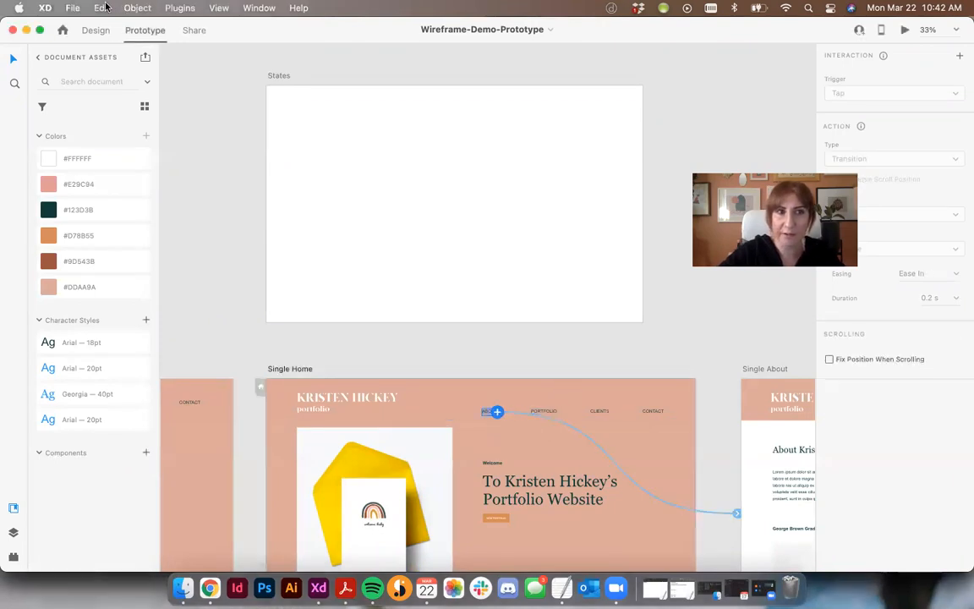
left_click(93, 32)
- Copy the ABOUT, PORTFOLIO, CLIENTS and CONTACT links from Single Home and place them in the upper part of the States artboard
left_click(520, 288)
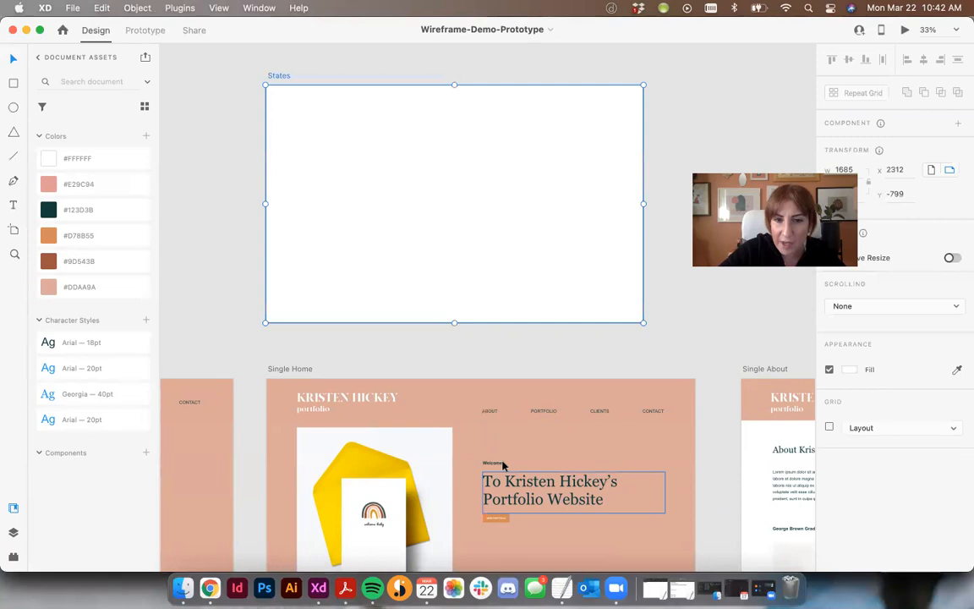
left_click(492, 413)
left_click(544, 411, "shift")
left_click(600, 410, "shift")
left_click(653, 411, "shift")
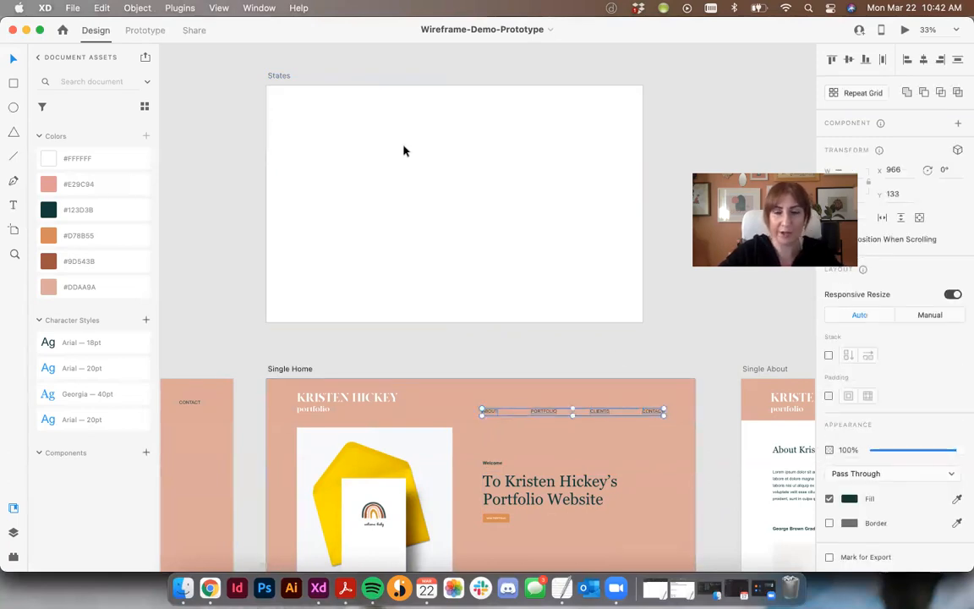
key("cmd+c")
left_click(377, 156)
key("cmd+v")
left_click_drag(506, 130, 367, 159)
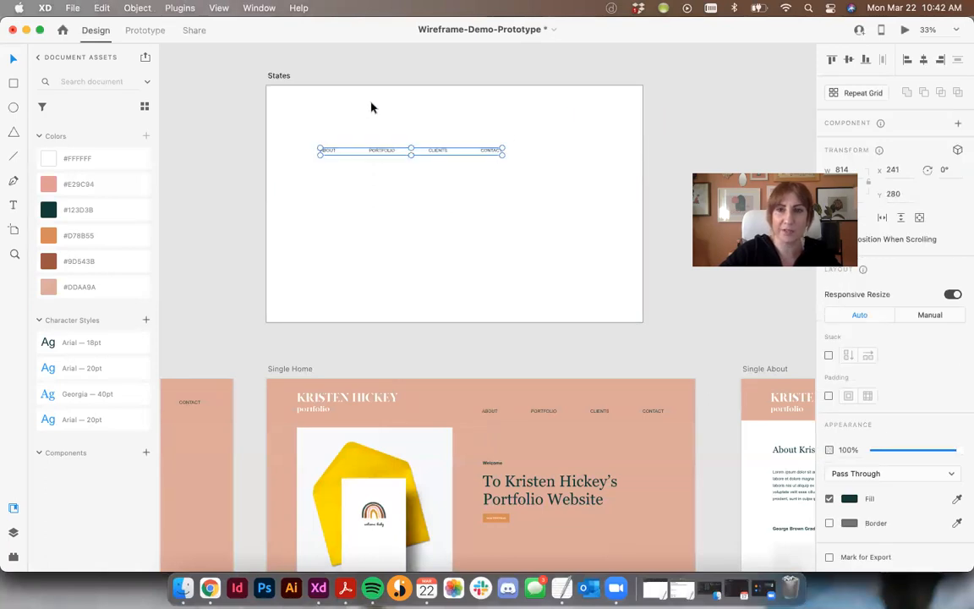
left_click(371, 107)
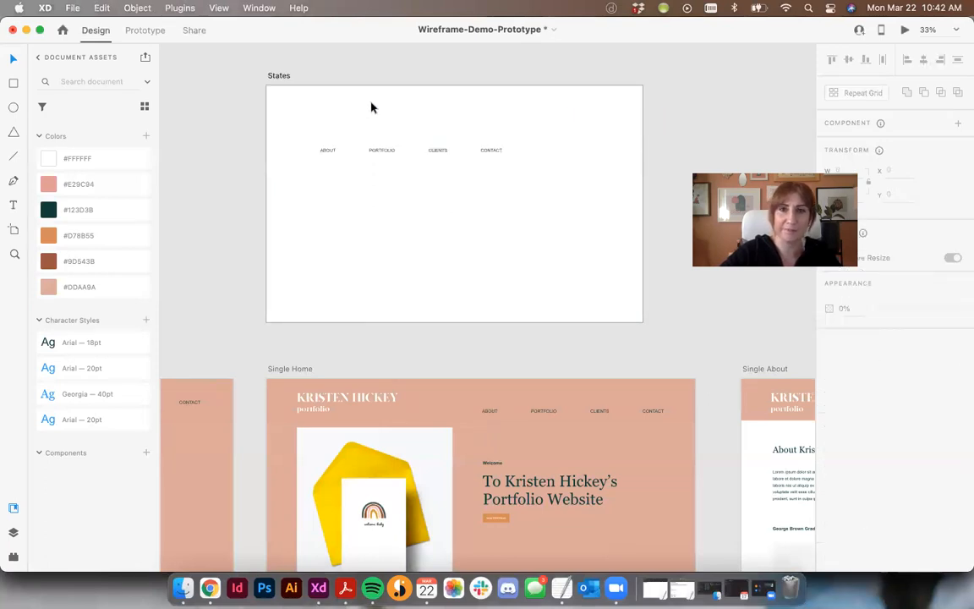
- Turn the ABOUT link on the States artboard into a component
left_click(322, 155)
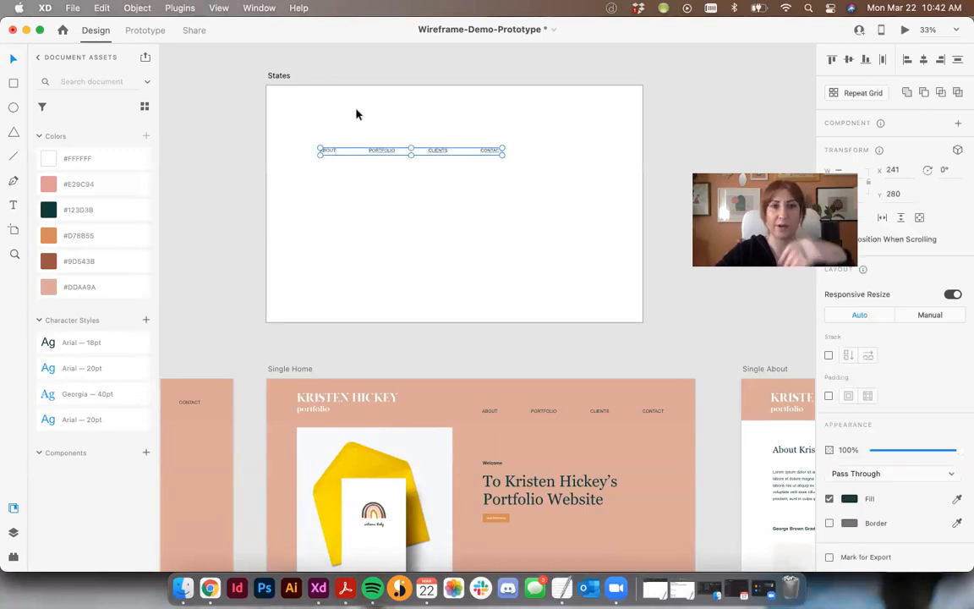
left_click(357, 113)
double_click(328, 155)
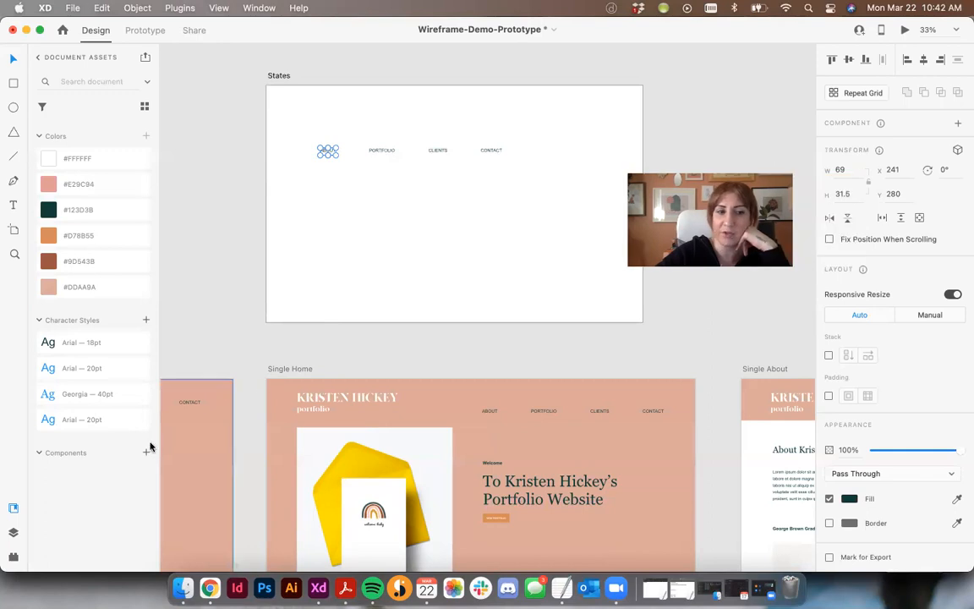
left_click(957, 126)
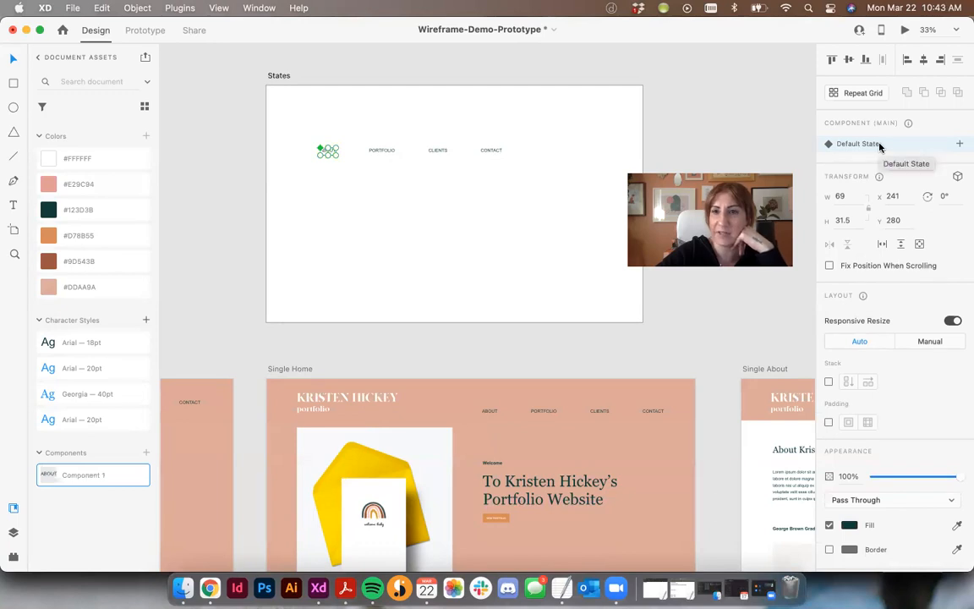
- Add a hover state to the ABOUT component and name it "about hover"
left_click(960, 146)
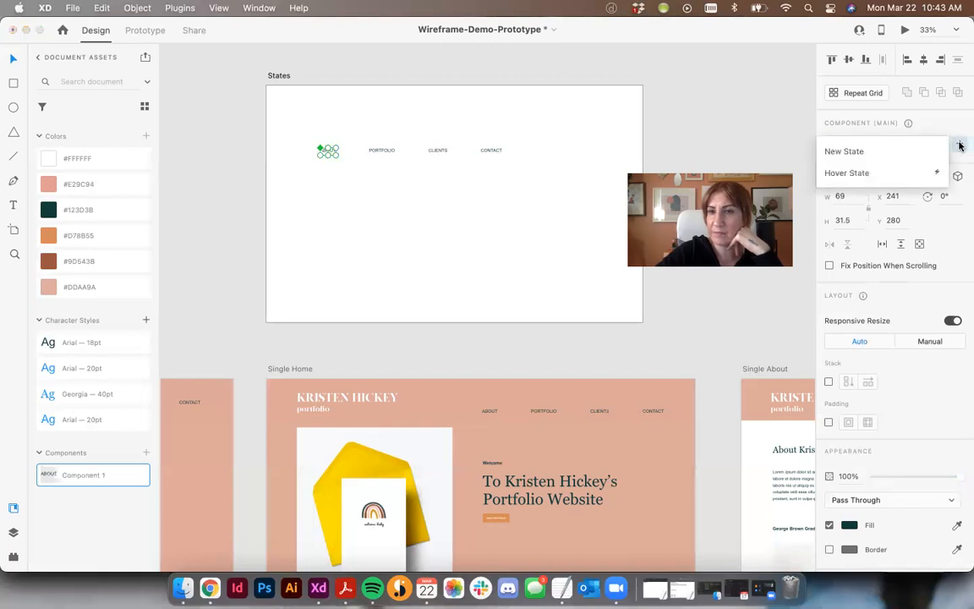
left_click(834, 174)
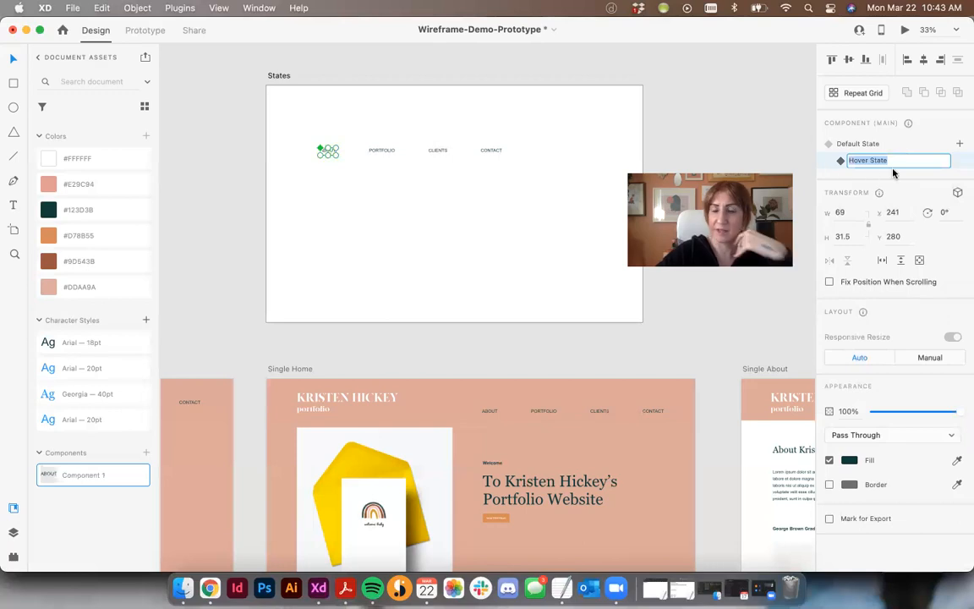
type("about")
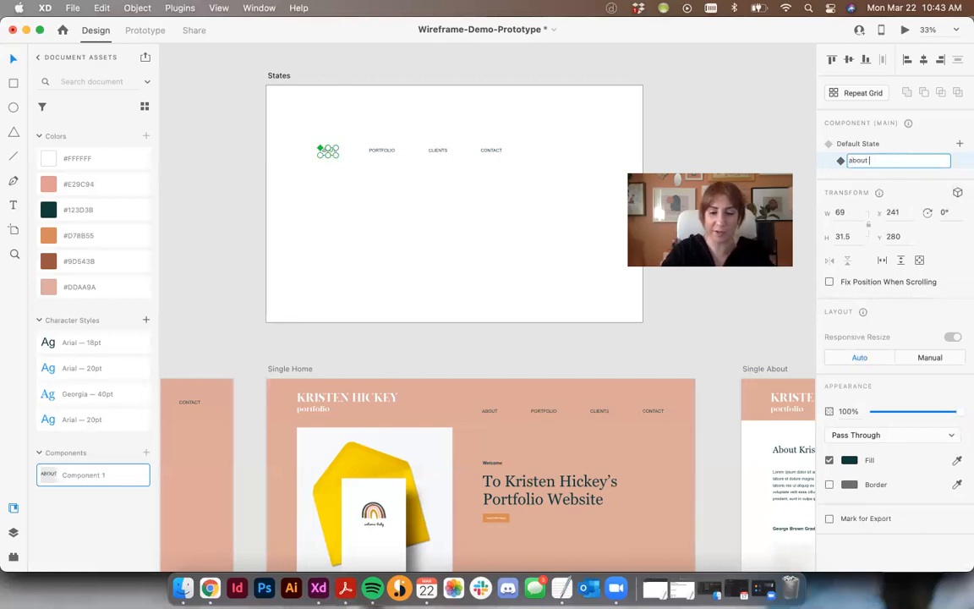
type(" hover")
key("Return")
- Set the ABOUT text's font style to Bold in the about hover state
key("super+plus")
key("super+plus")
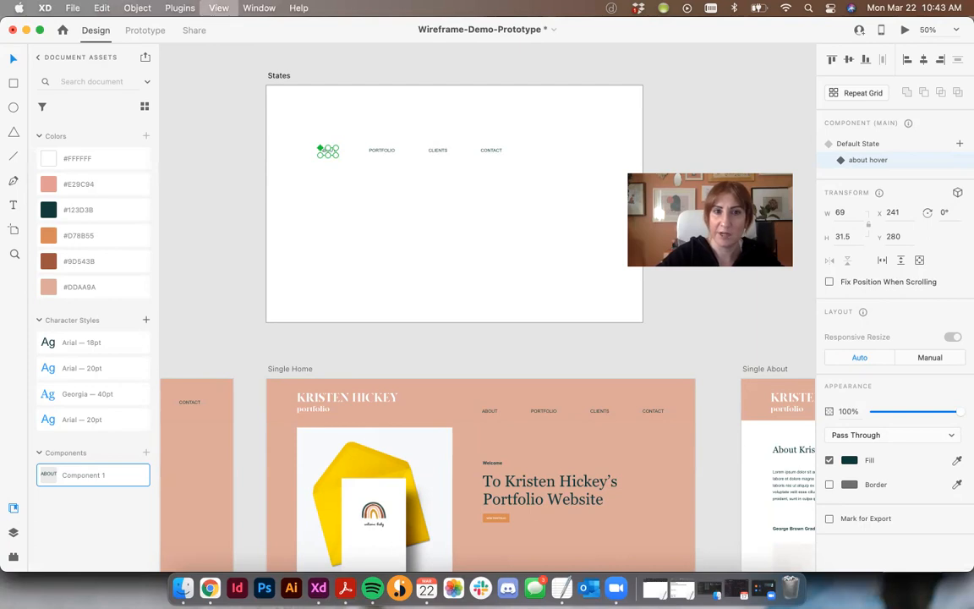
scroll(557, 183, "up", 3)
scroll(558, 183, "left", 5)
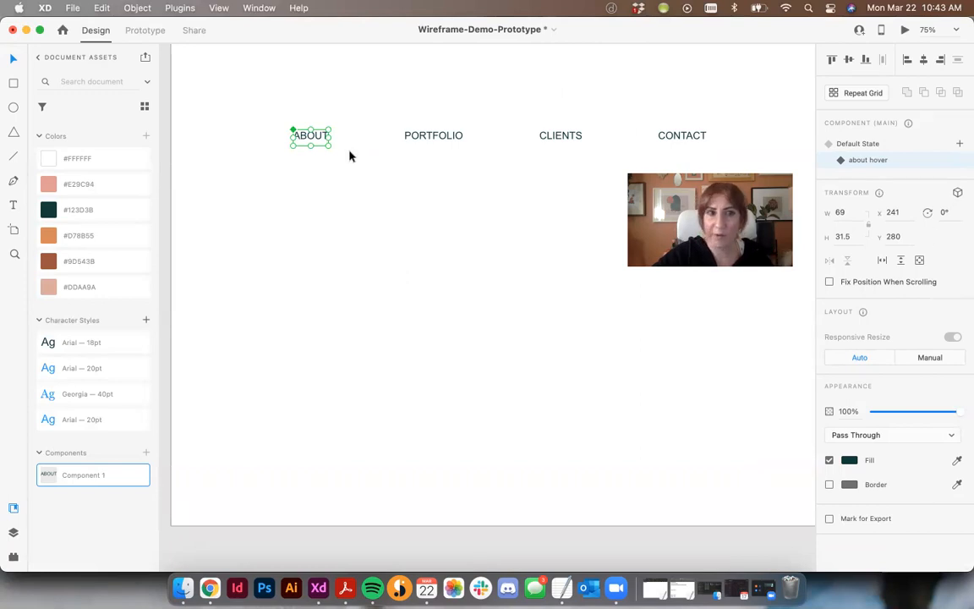
double_click(307, 139)
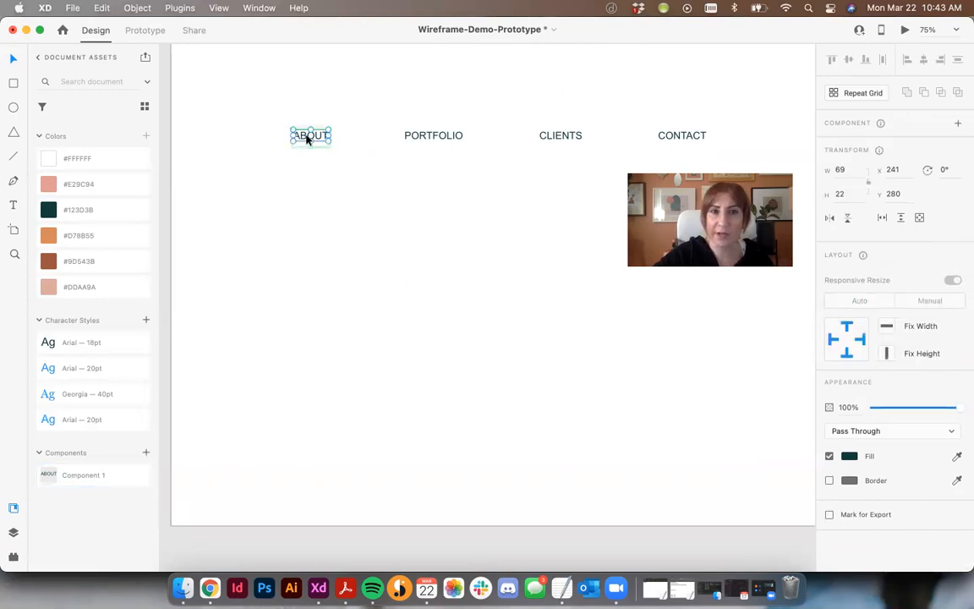
left_click(304, 147)
left_click(303, 144)
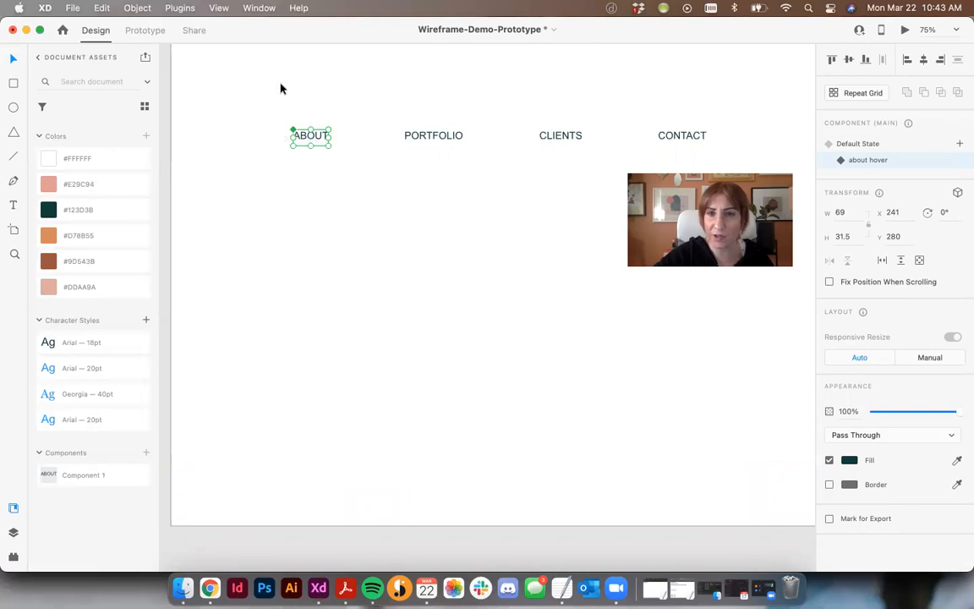
left_click(320, 135)
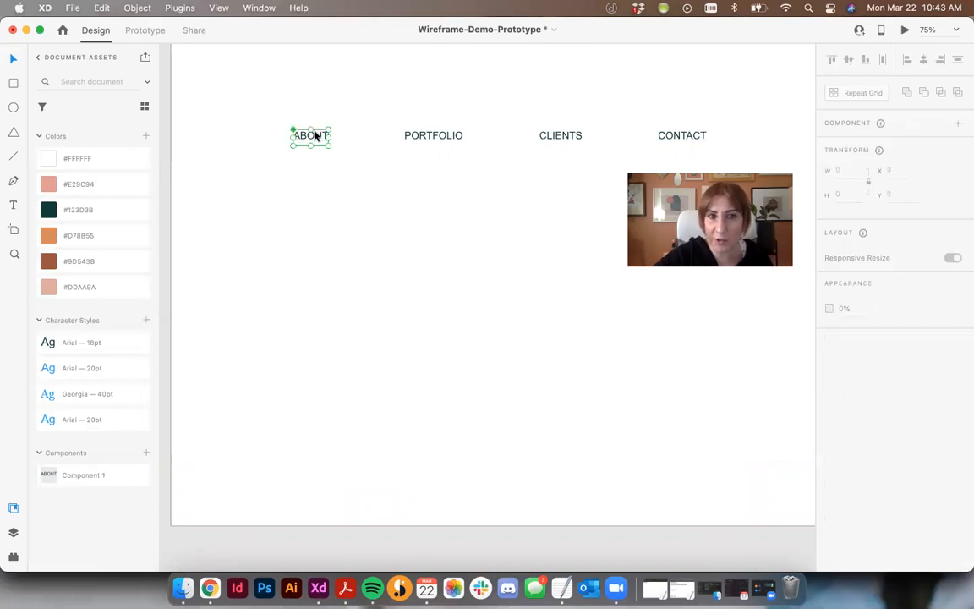
left_click(315, 135)
scroll(926, 304, "down", 1)
double_click(305, 138)
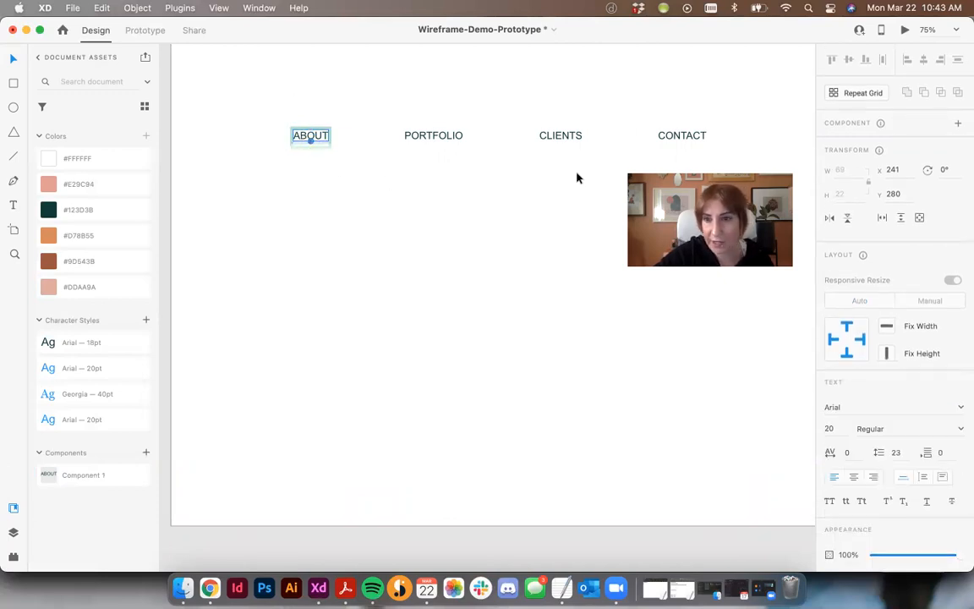
left_click(961, 429)
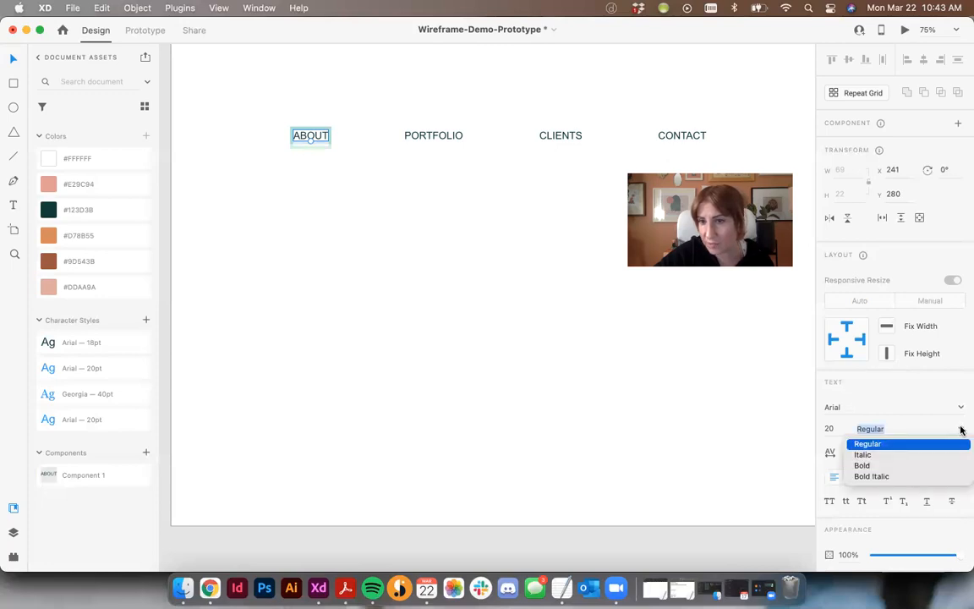
left_click(862, 466)
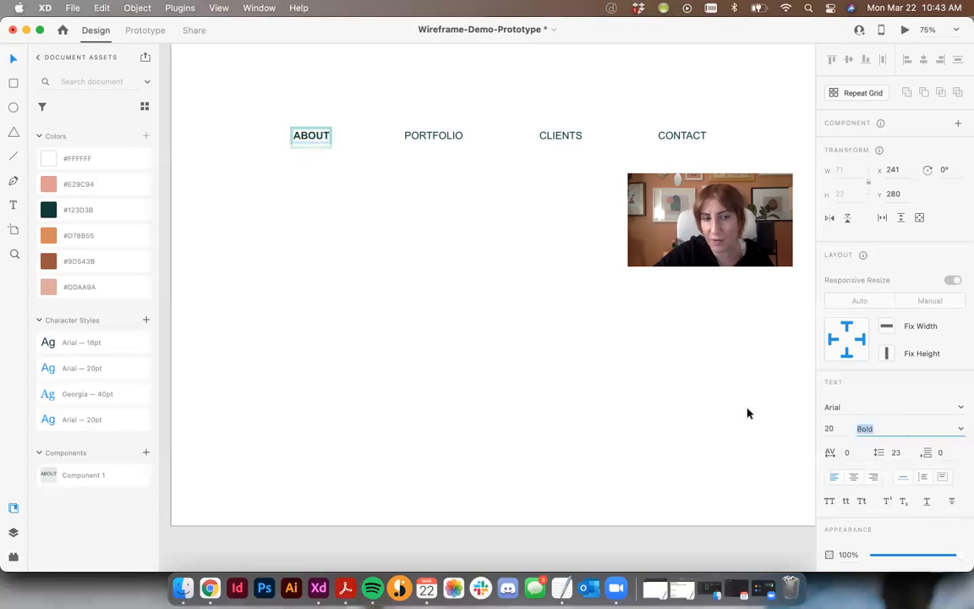
left_click(367, 258)
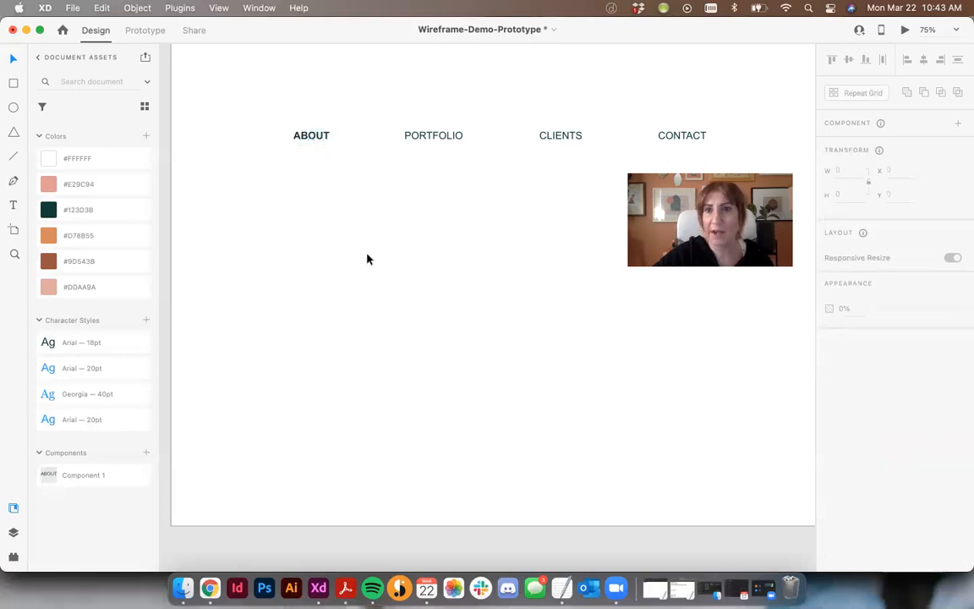
- Compare the ABOUT component's Default State with its about hover state, and preview the States artboard
left_click(312, 140)
left_click(863, 144)
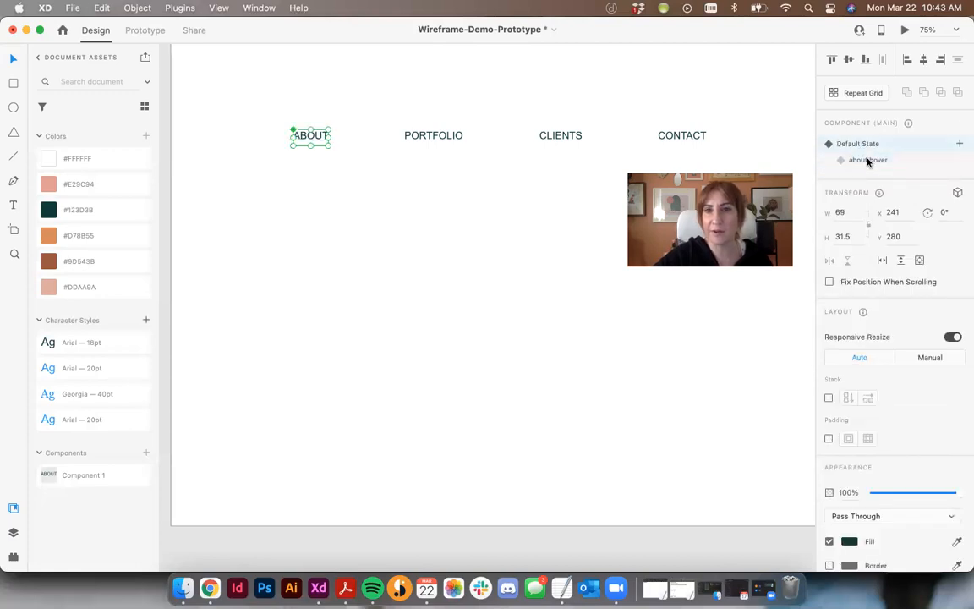
left_click(868, 161)
left_click(474, 203)
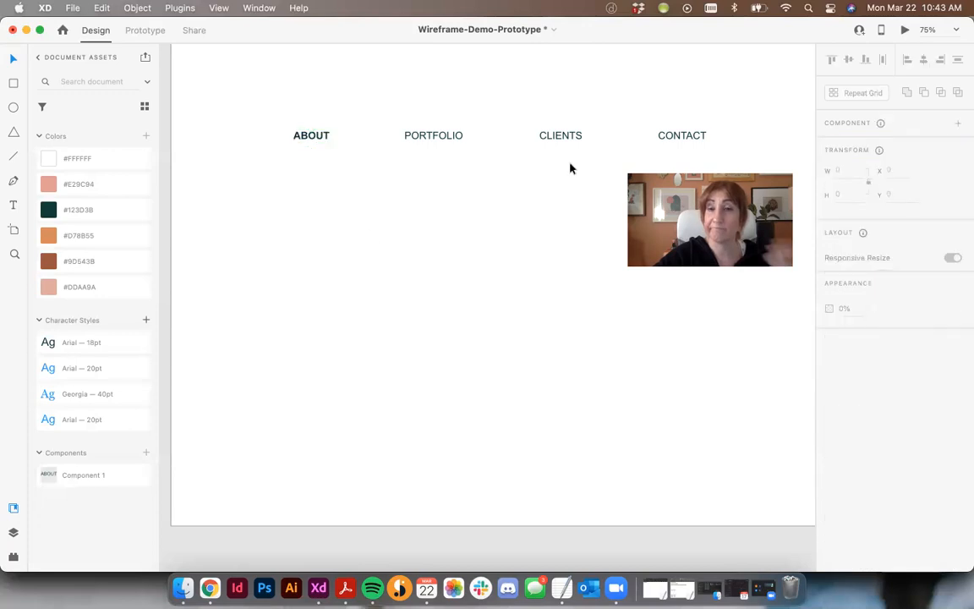
left_click(906, 30)
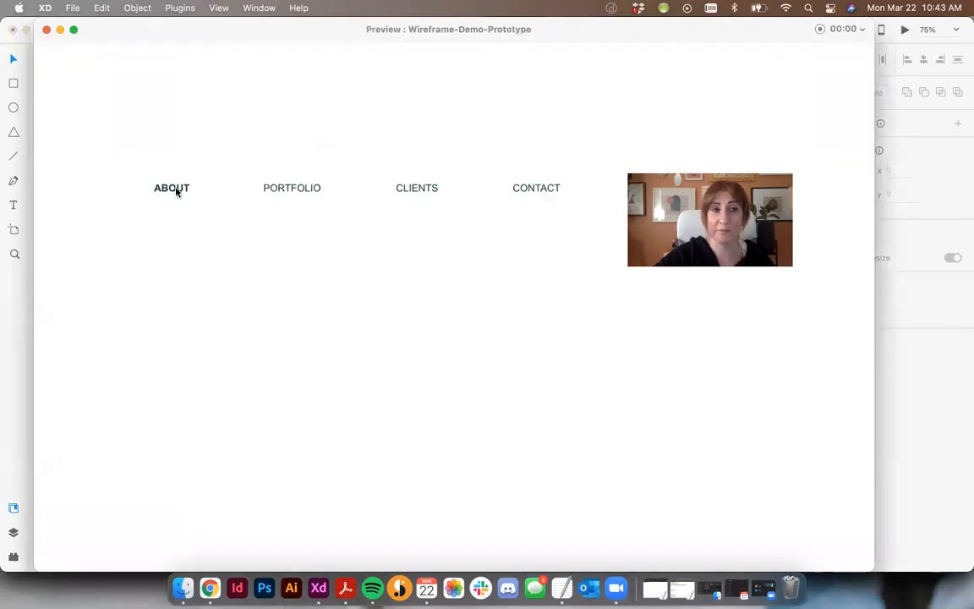
left_click(46, 29)
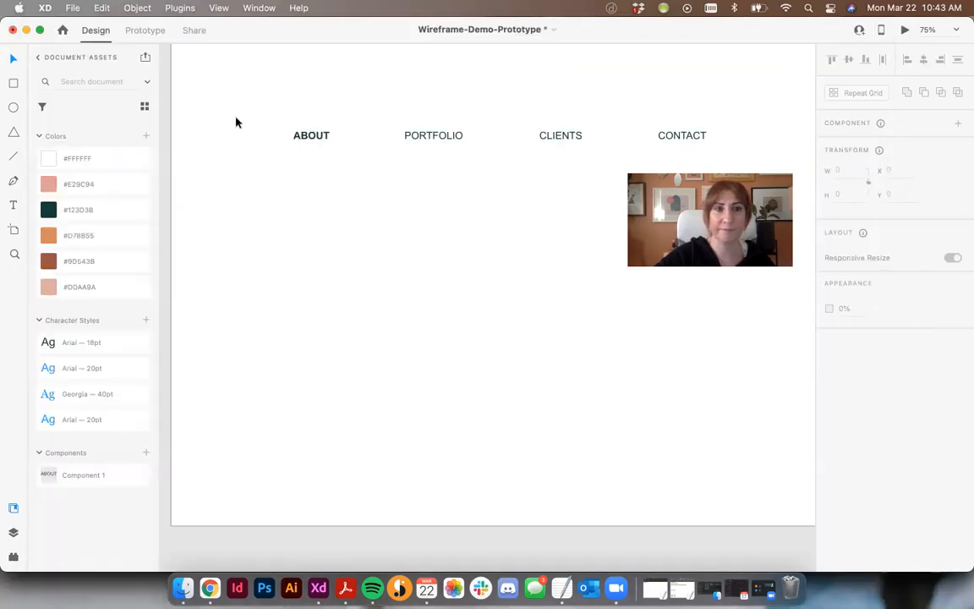
- Set the ABOUT component back to Default State and test its hover effect in the preview
left_click(320, 135)
left_click(858, 146)
left_click(594, 195)
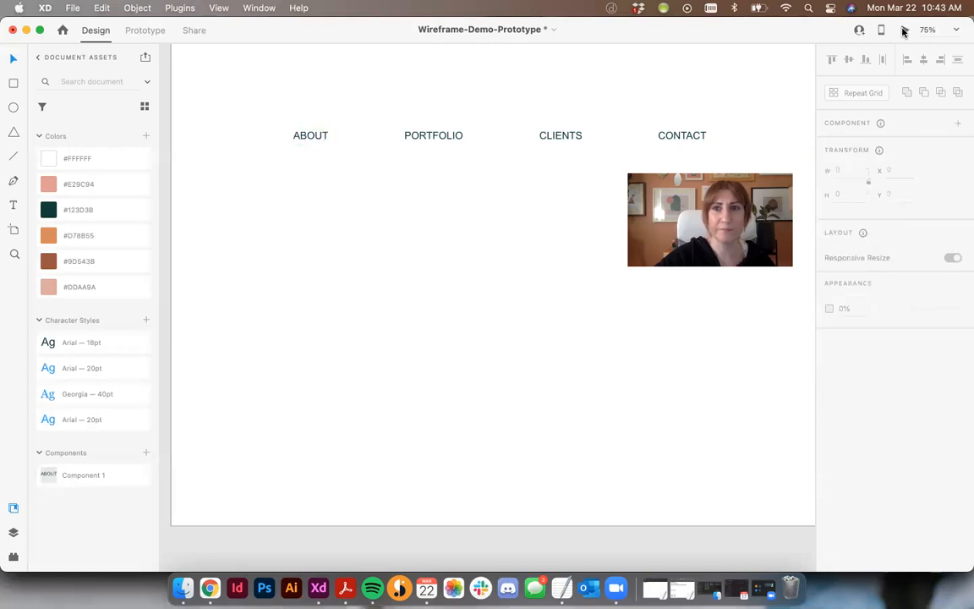
left_click(903, 31)
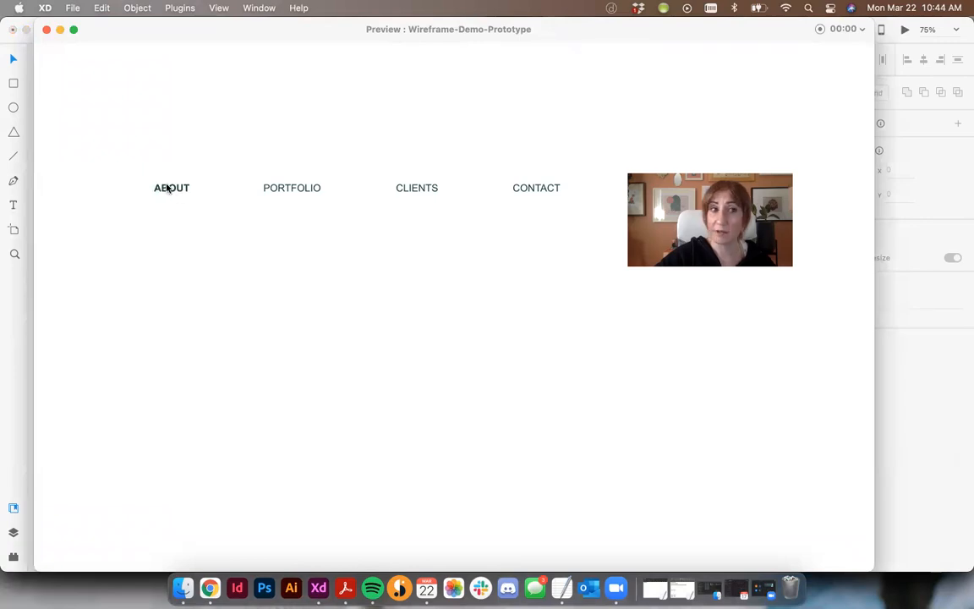
left_click(46, 31)
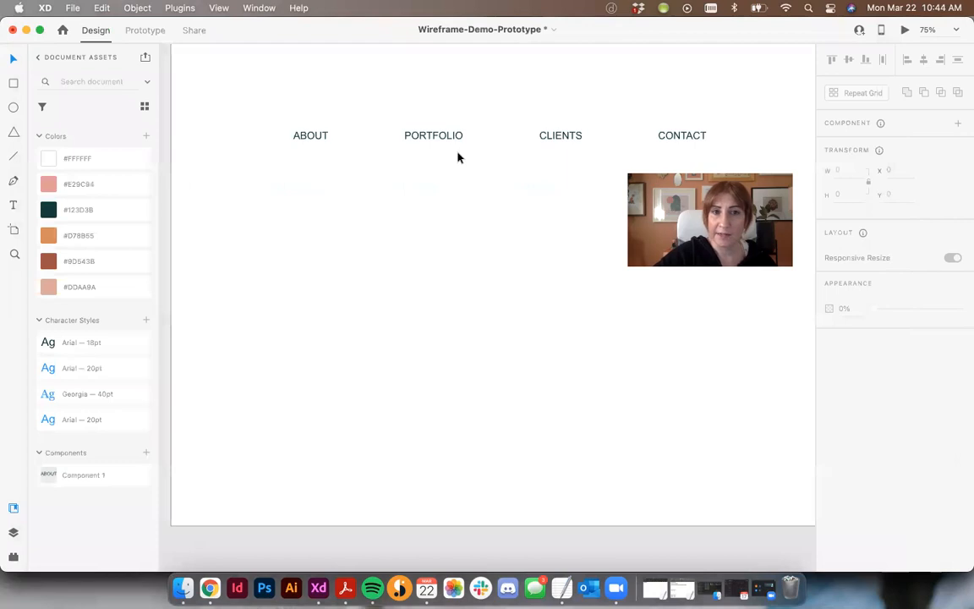
- Make the PORTFOLIO link a component and add a hover state named "portfolio hover"
left_click(431, 140)
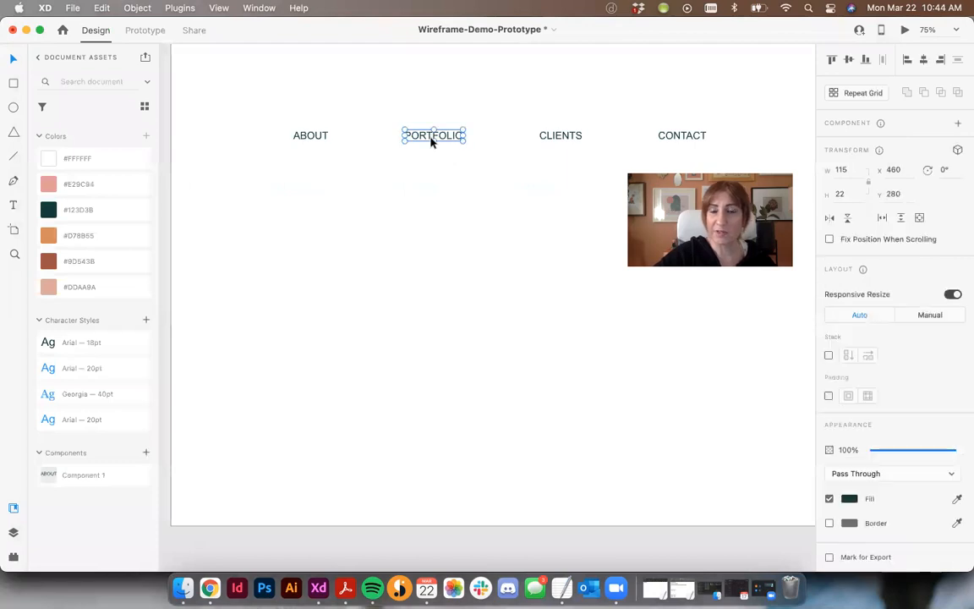
left_click(959, 125)
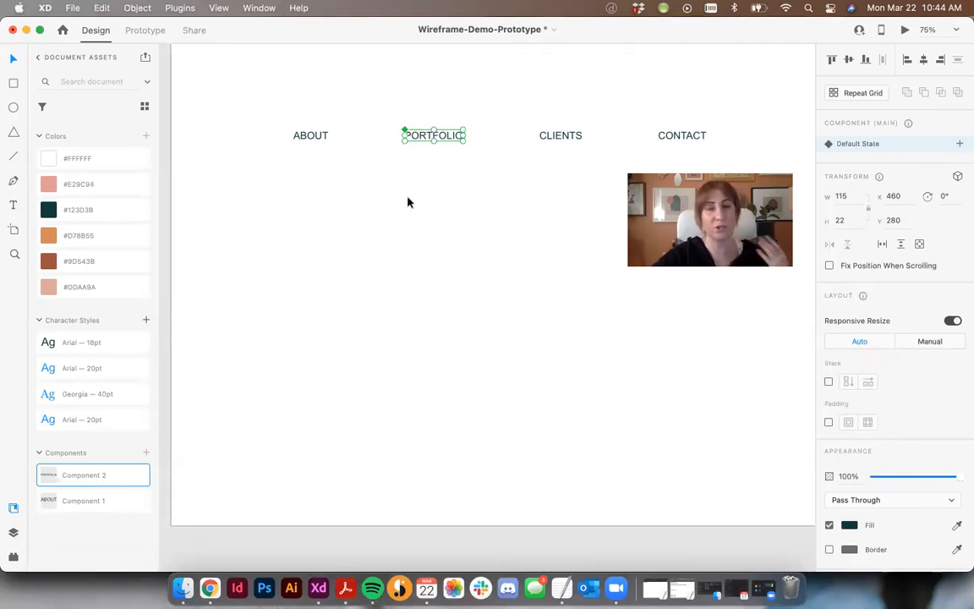
left_click(959, 145)
left_click(846, 170)
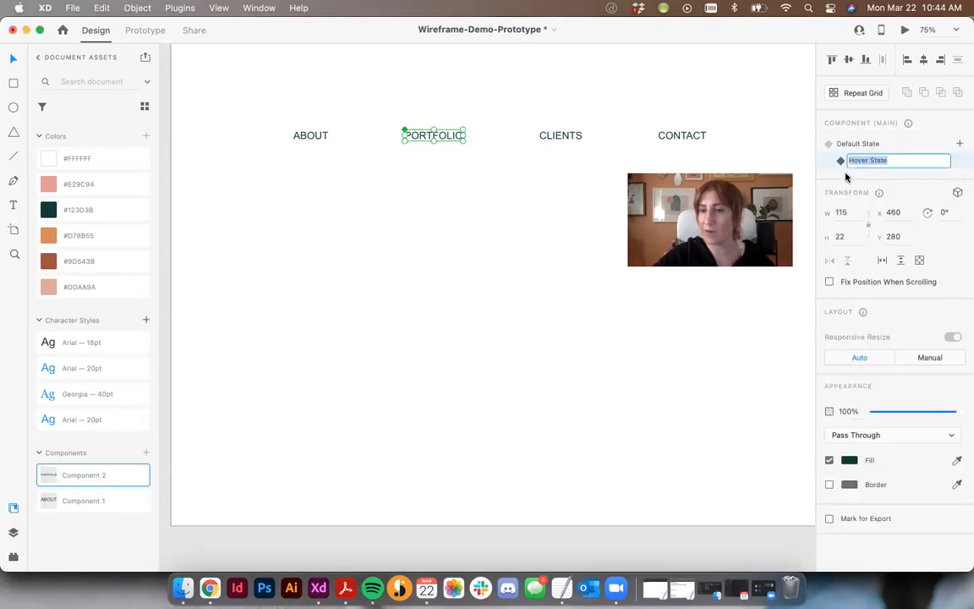
type("portfo")
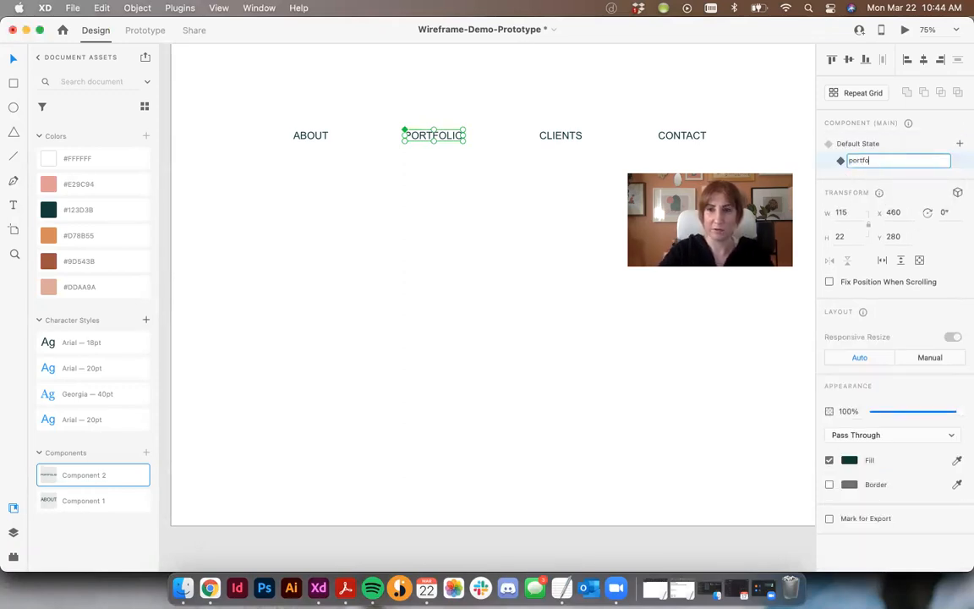
type("lio hover")
key("Return")
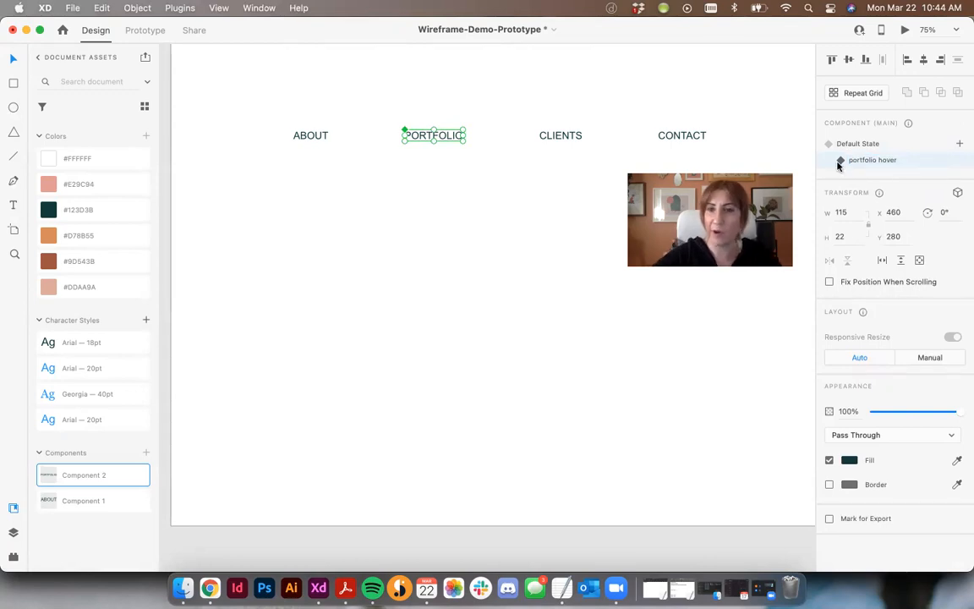
- Set the PORTFOLIO text's font style to Bold in the portfolio hover state
double_click(441, 138)
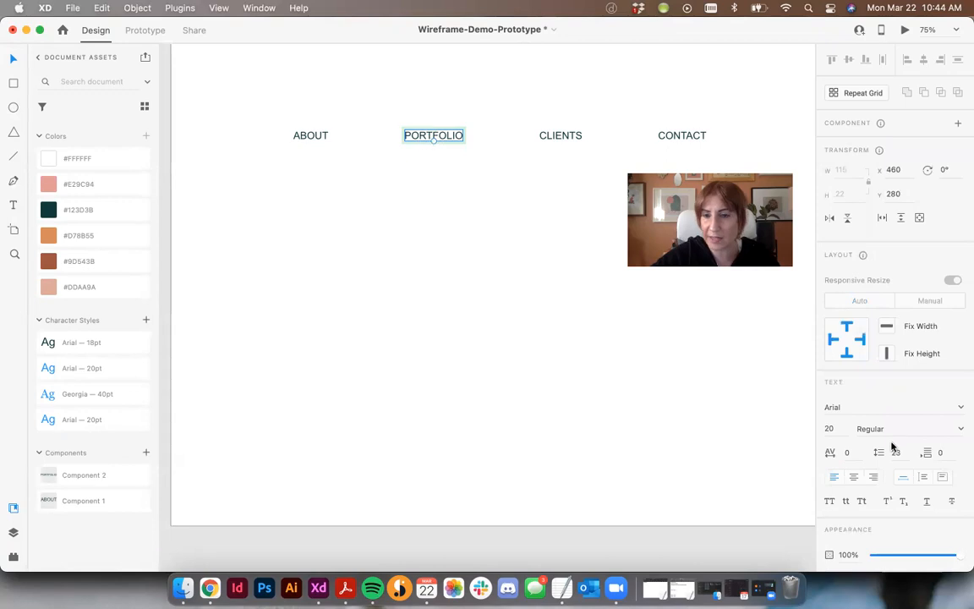
left_click(959, 428)
left_click(899, 464)
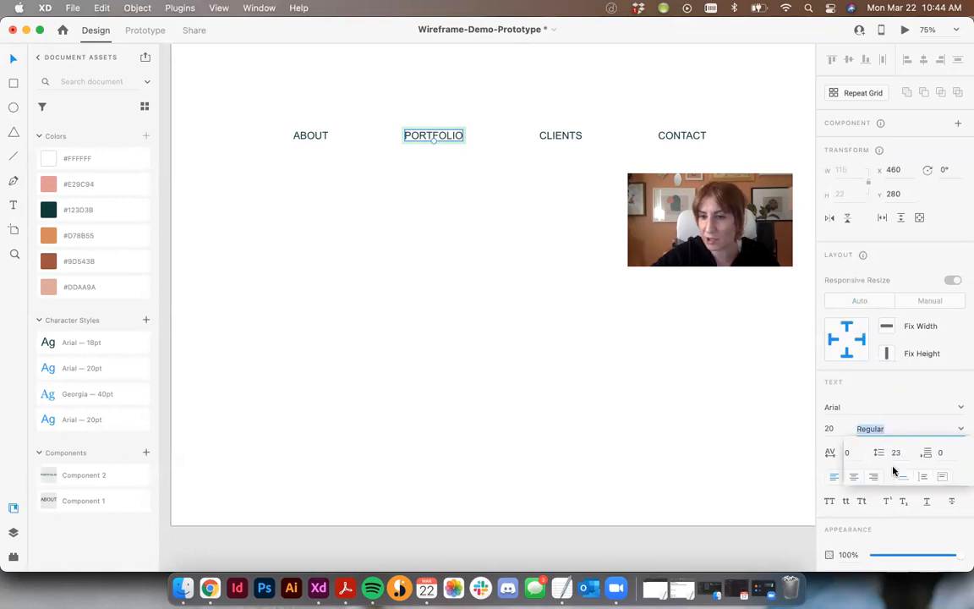
- Check the PORTFOLIO component's portfolio hover state, and set the component back to Default State
left_click(458, 285)
left_click(441, 137)
left_click(866, 160)
left_click(851, 144)
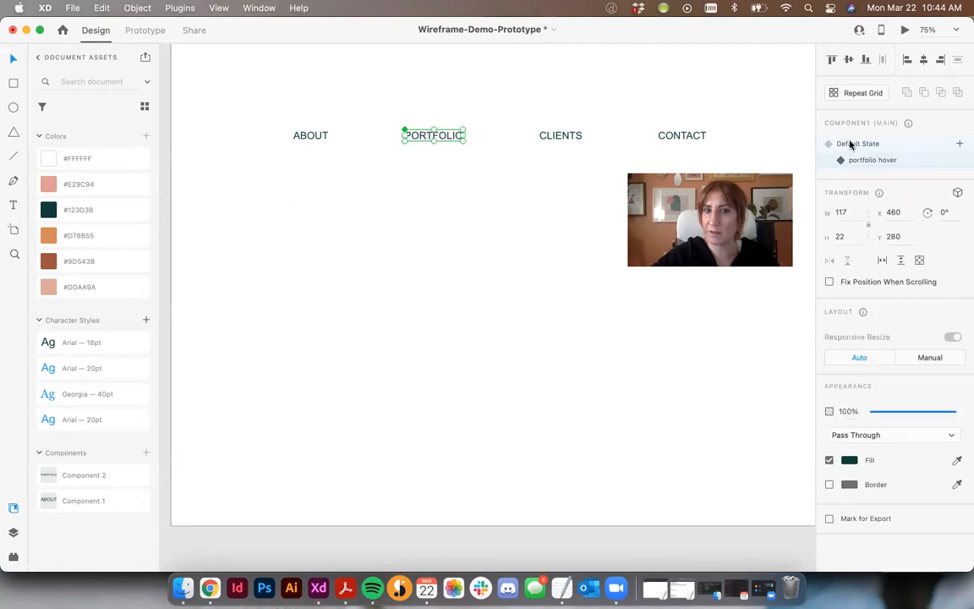
left_click(476, 248)
- Replace the ABOUT link on the Single Home artboard with an instance of the ABOUT component
key("super+minus")
key("super+minus")
key("super+minus")
left_click_drag(433, 270, 321, 143)
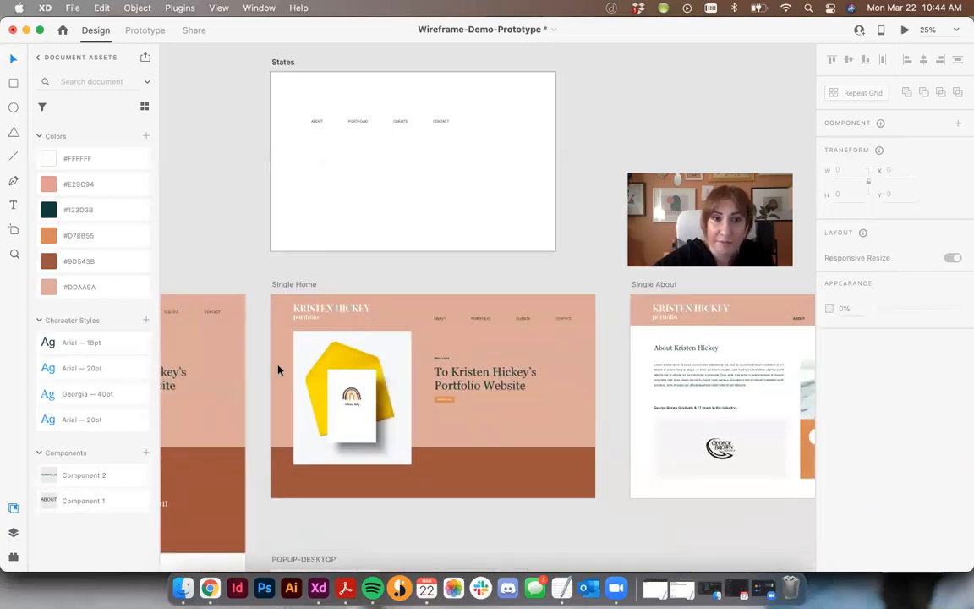
left_click(438, 320)
key("Delete")
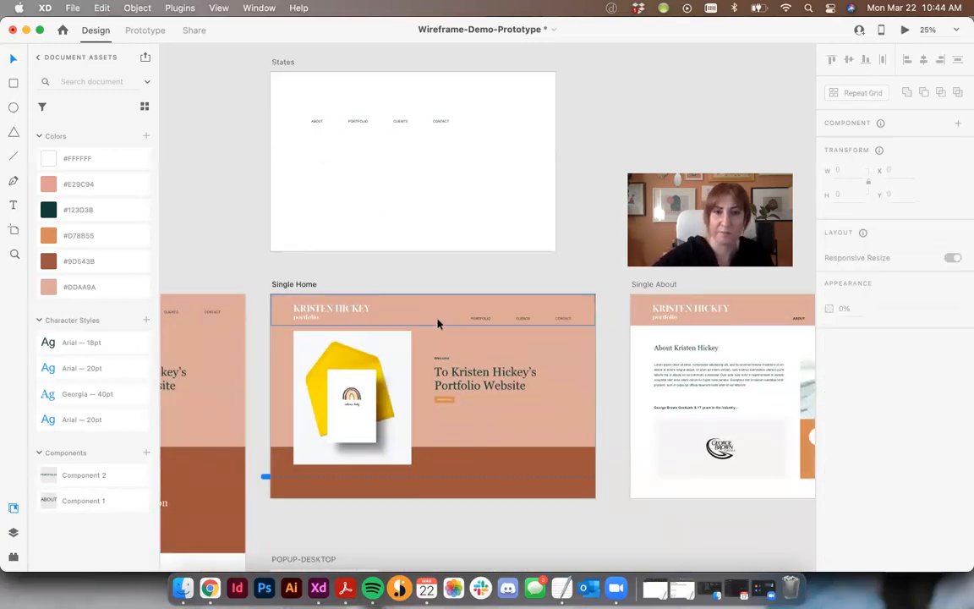
key("super+plus")
left_click_drag(48, 499, 419, 321)
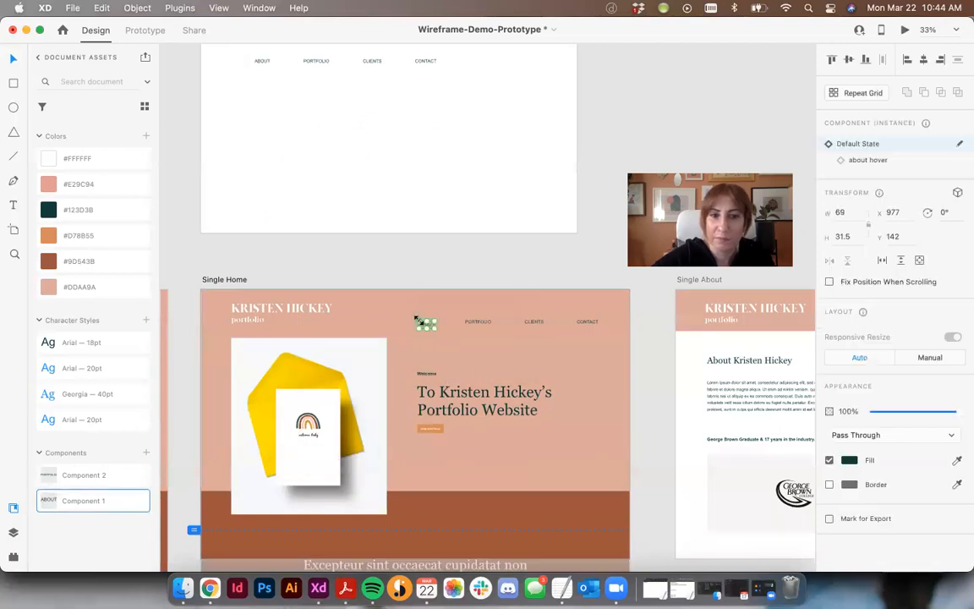
- Align the tops of the ABOUT instance and the PORTFOLIO link in the Single Home navigation
left_click(477, 322, "shift")
left_click(832, 60)
left_click(480, 255)
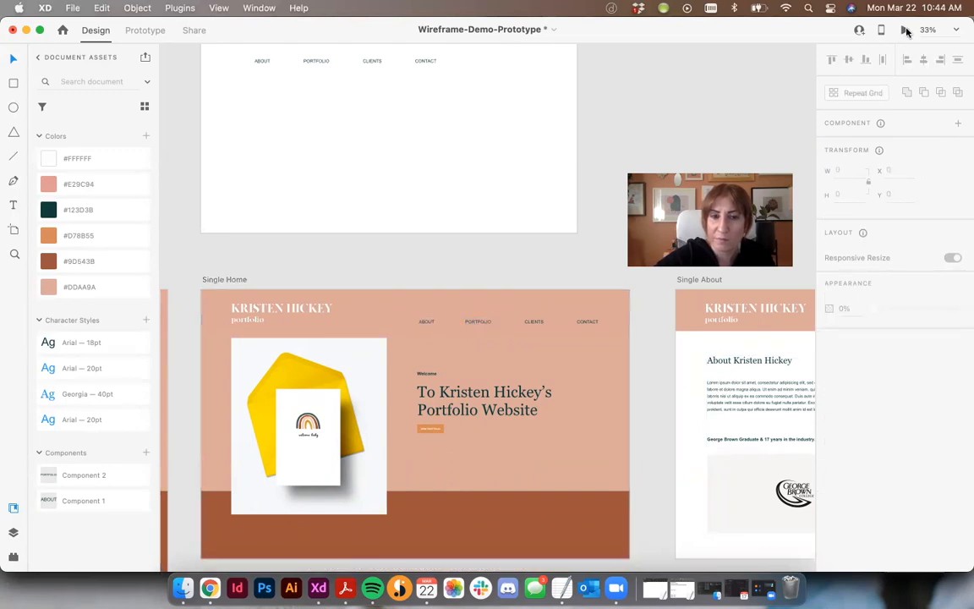
- Preview the Single Home artboard to test the ABOUT link's hover effect, and close the preview
left_click(214, 283)
key("super+Return")
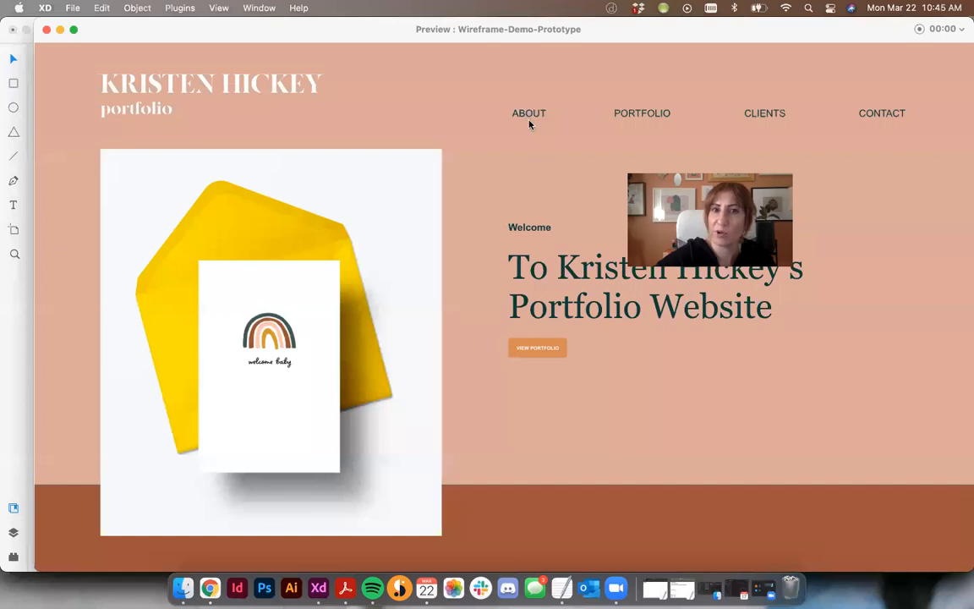
left_click(47, 29)
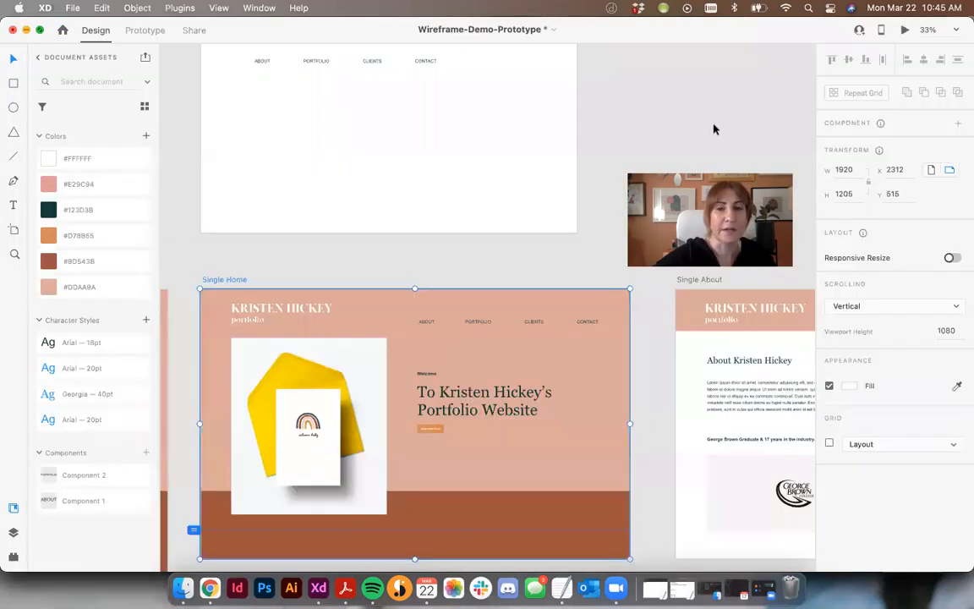
- Delete the ABOUT, PORTFOLIO, CLIENTS and CONTACT links from the States artboard
left_click(471, 192)
scroll(472, 191, "up", 3)
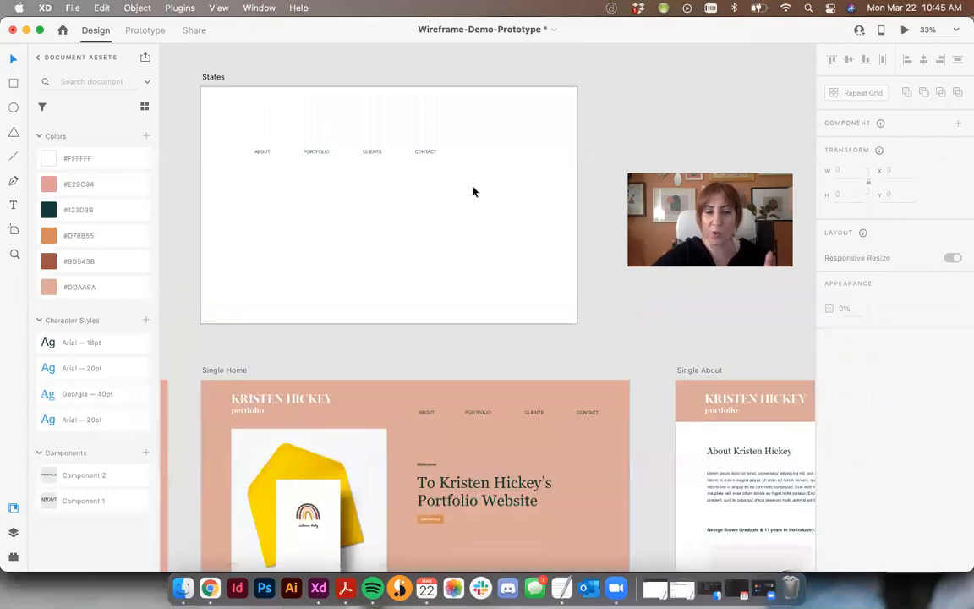
scroll(472, 191, "left", 3)
scroll(472, 191, "up", 1)
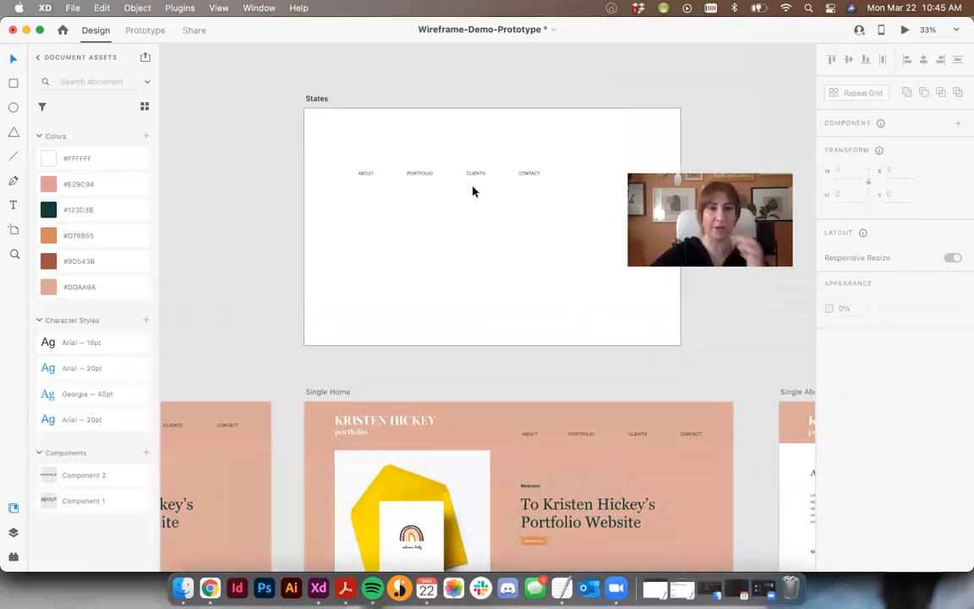
left_click(376, 180)
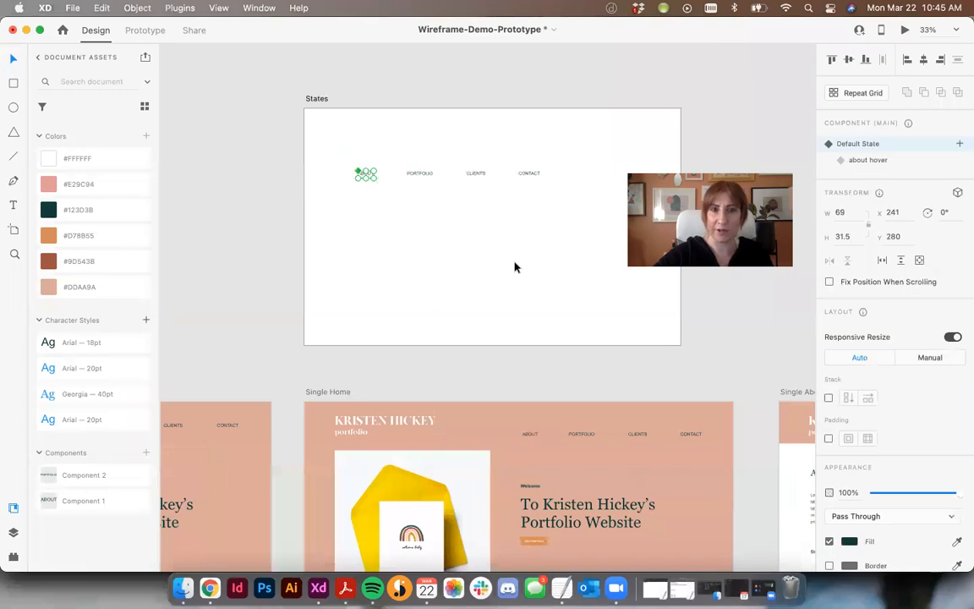
key("Delete")
left_click_drag(312, 115, 628, 268)
key("Delete")
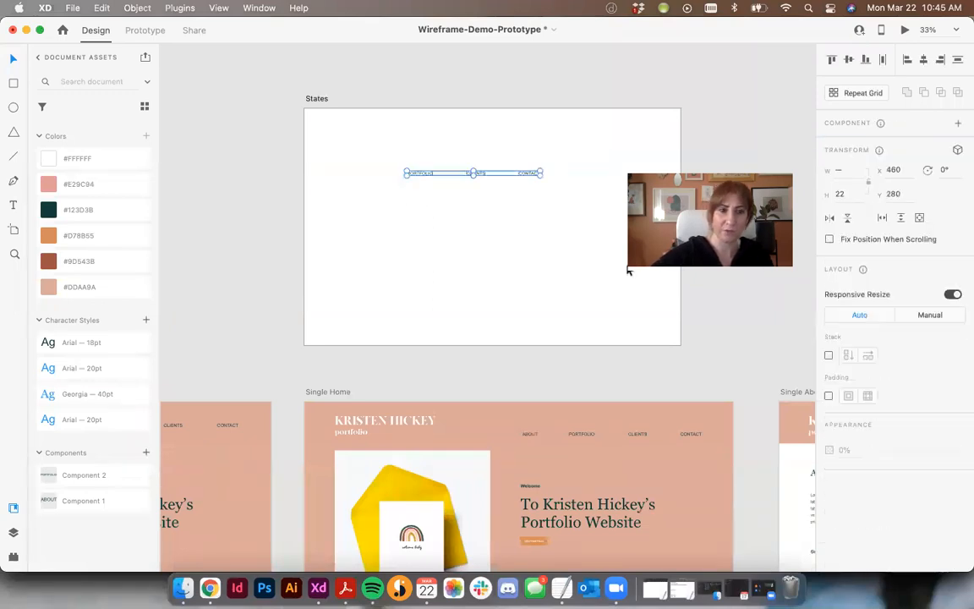
- Delete Component 1 and Component 2 from the document assets
left_click(126, 478)
left_click(128, 505)
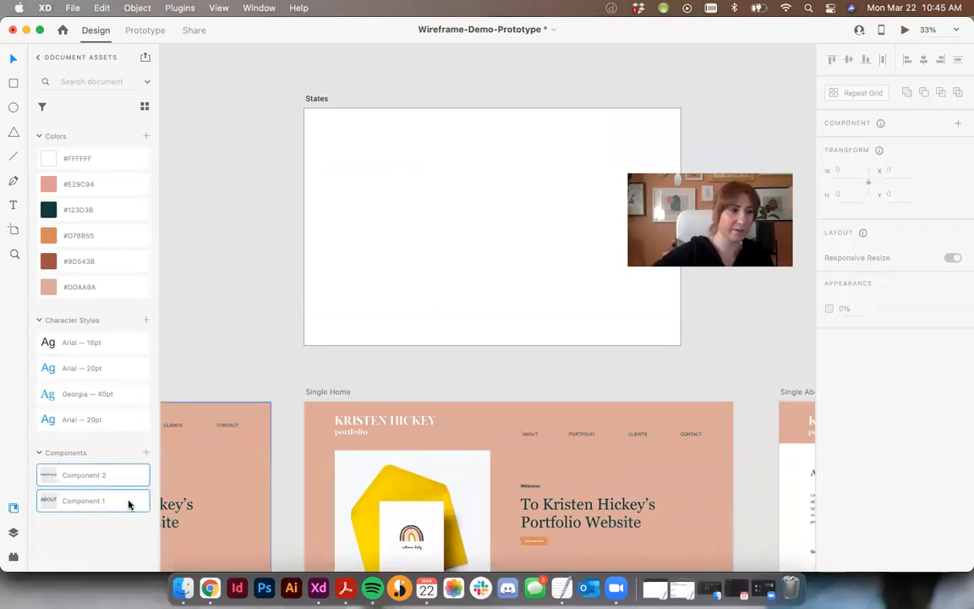
right_click(119, 480)
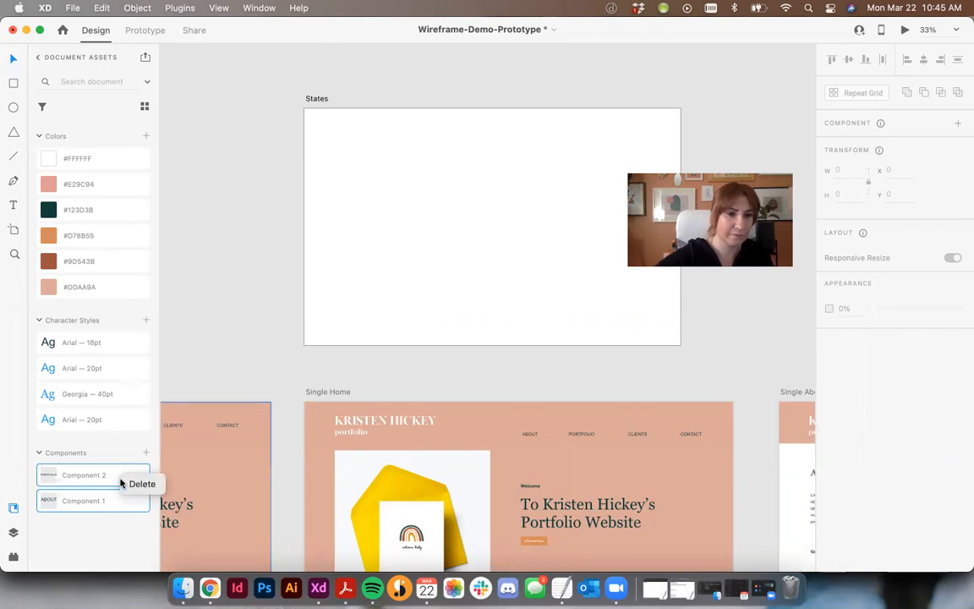
left_click(139, 483)
- Copy the ABOUT and PORTFOLIO links from Single Home and paste them onto the States artboard
left_click(436, 183)
left_click(449, 89)
key("super+plus")
left_click_drag(530, 301, 581, 330)
left_click(603, 526)
left_click(693, 526, "shift")
key("super+c")
left_click(323, 190)
key("super+v")
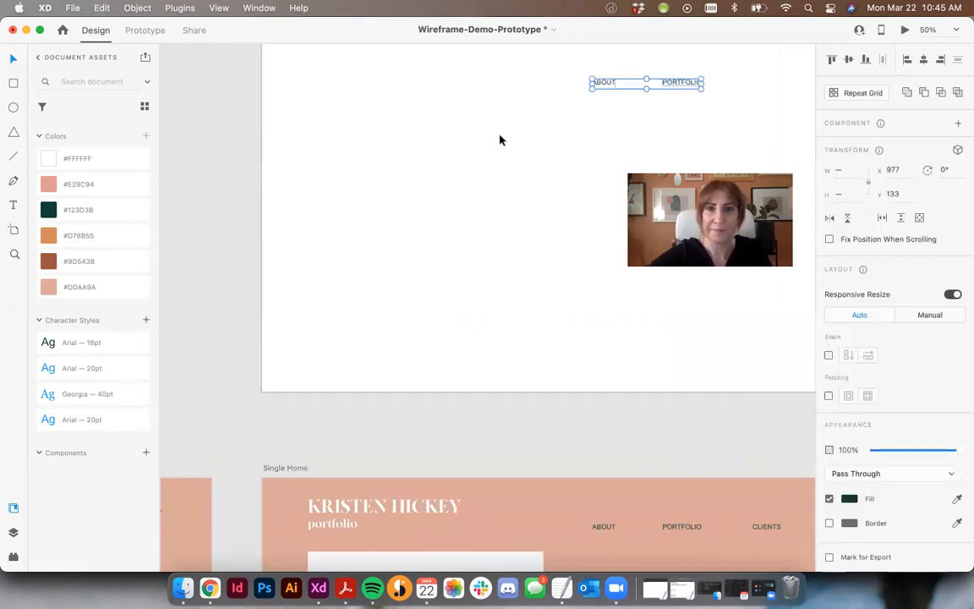
- Ungroup the pasted ABOUT link on the States artboard and delete the extra element beneath its text
scroll(474, 211, "up", 3)
scroll(473, 212, "right", 4)
left_click(437, 276)
left_click(437, 211)
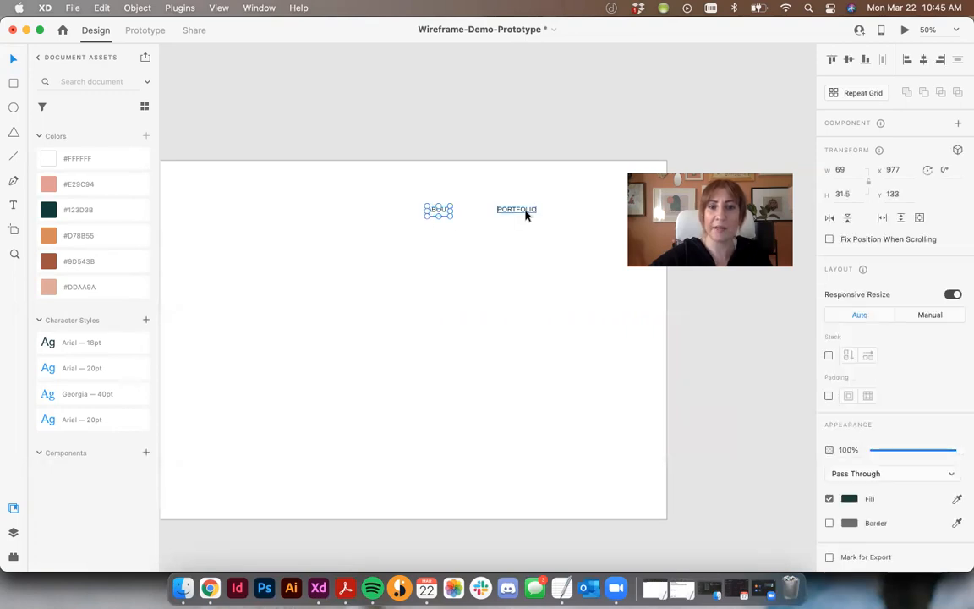
key("super+equal")
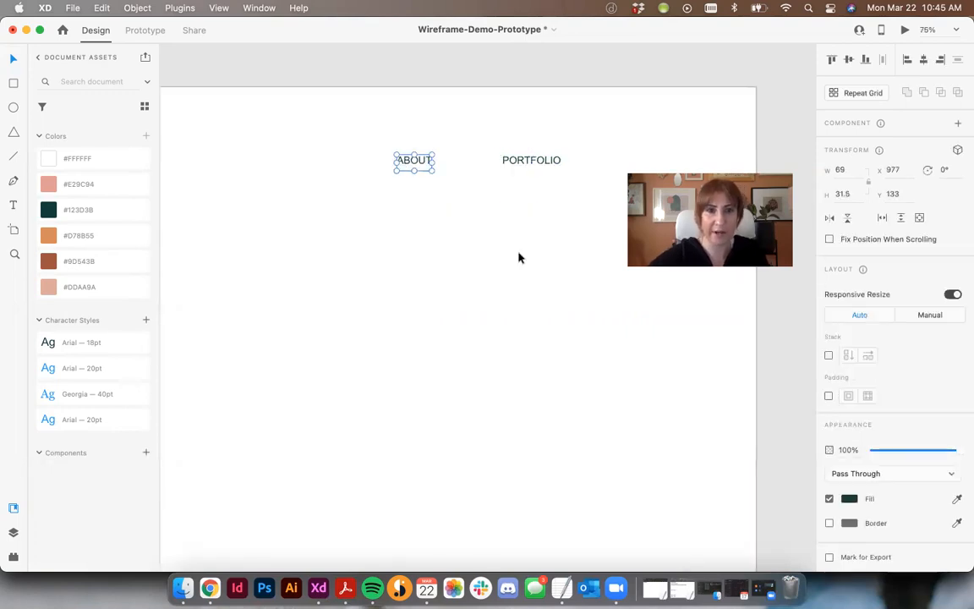
key("shift+super+g")
left_click_drag(428, 190, 381, 161)
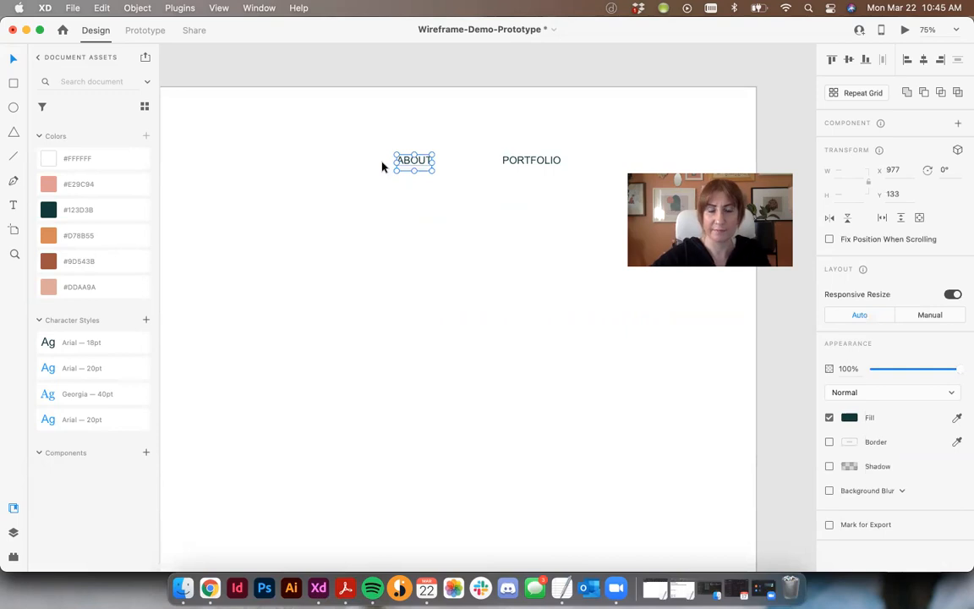
left_click(415, 171)
key("Delete")
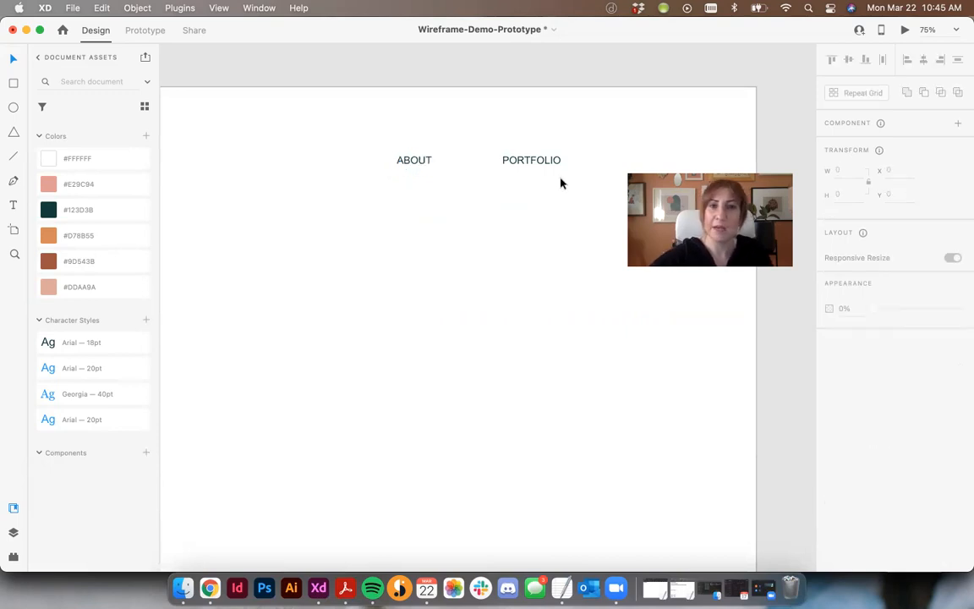
- Move the ABOUT text slightly down and to the left, and draw a horizontal line about 30 px wide beneath it
left_click_drag(404, 161, 378, 191)
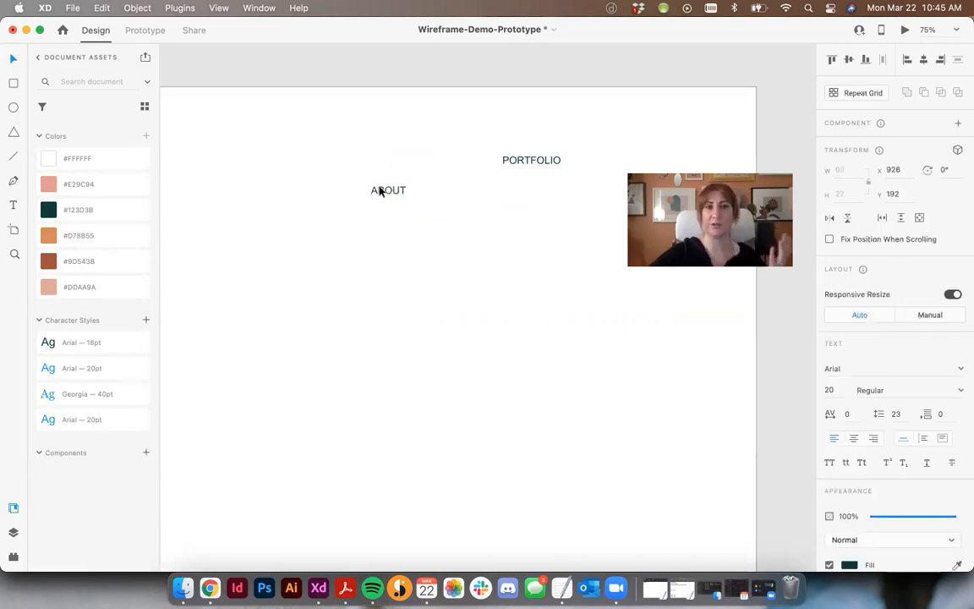
left_click(418, 267)
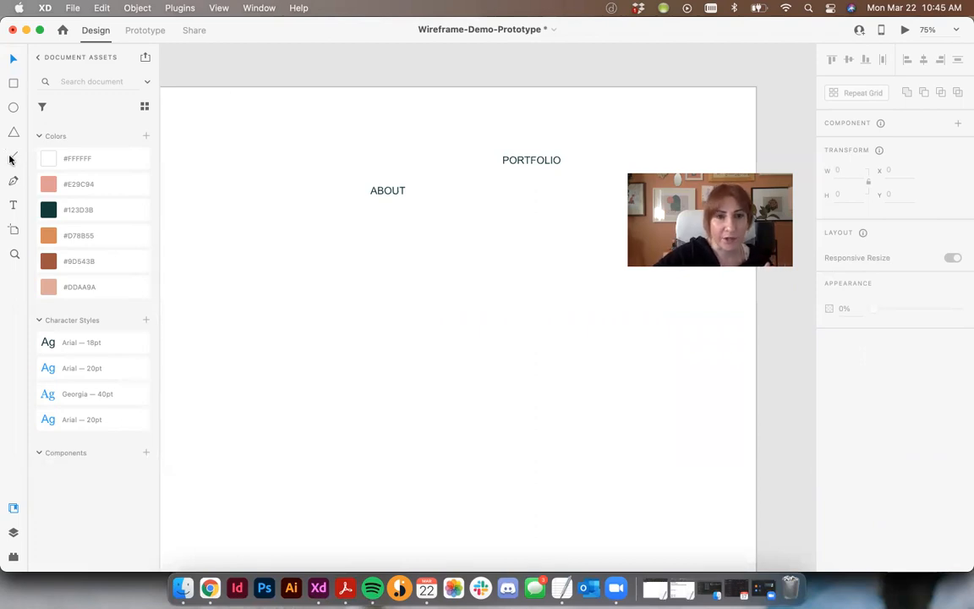
left_click(387, 194)
left_click(337, 178)
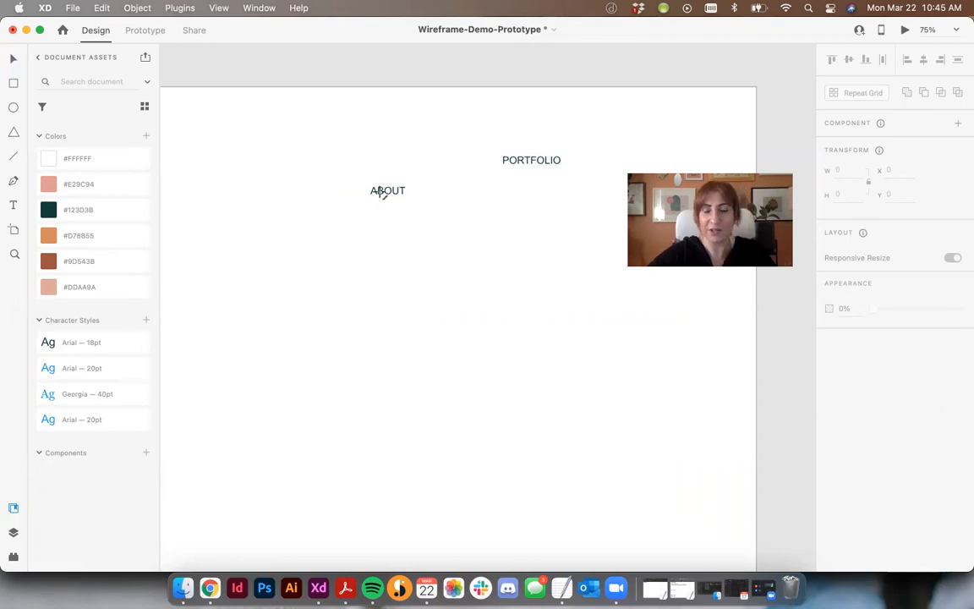
key("super+plus")
mouse_move(381, 191)
left_mouse_down()
mouse_move(436, 253)
mouse_move(422, 230)
left_mouse_up()
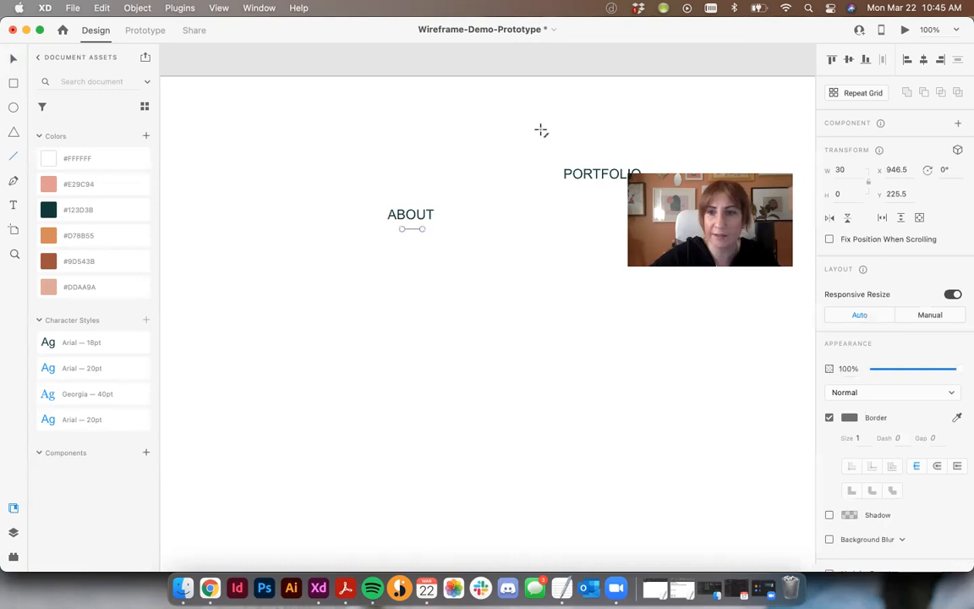
- Color the line's border with the orange sampled from the #D78B55 swatch and set its size to 2
left_click(850, 418)
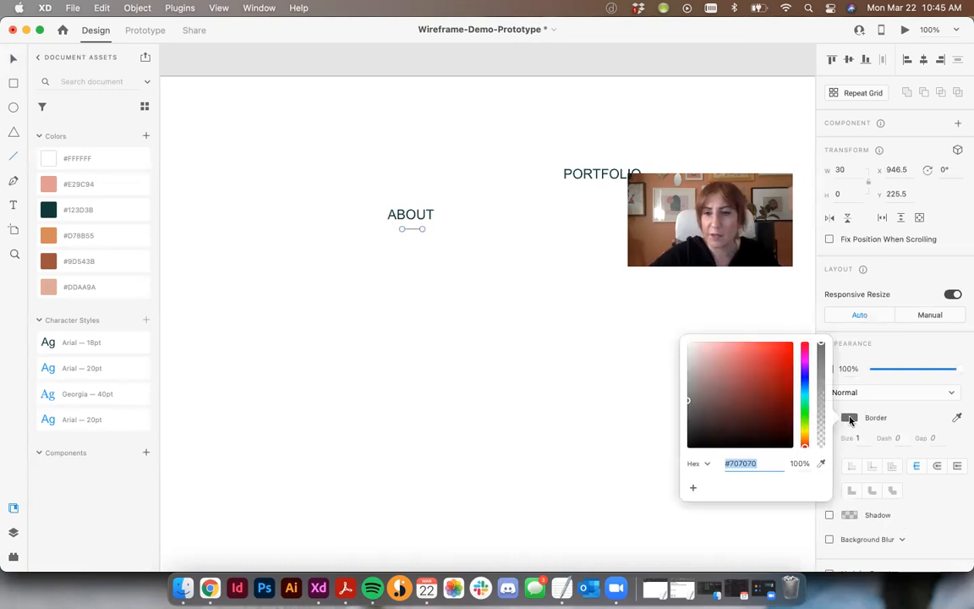
left_click(820, 464)
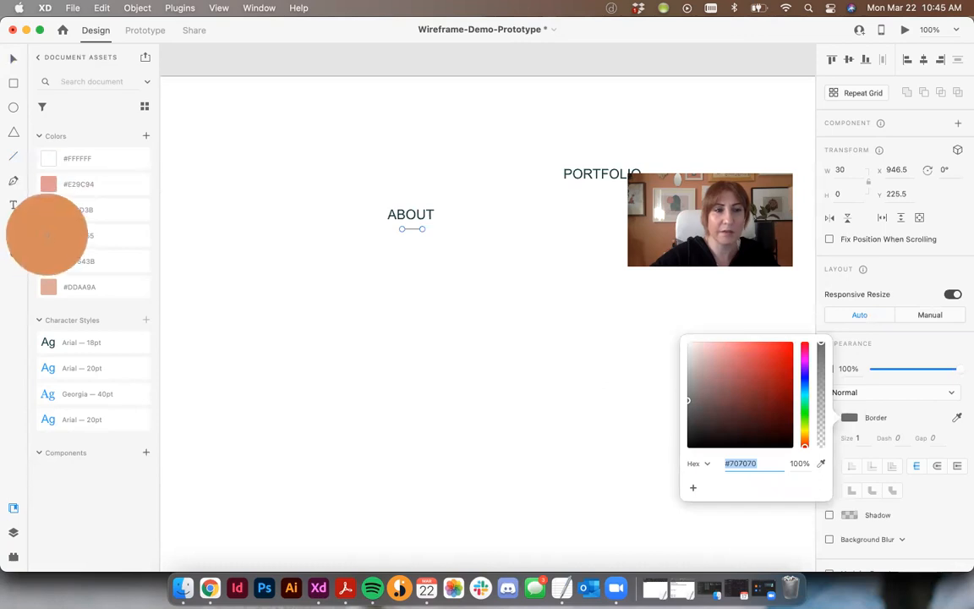
left_click(47, 235)
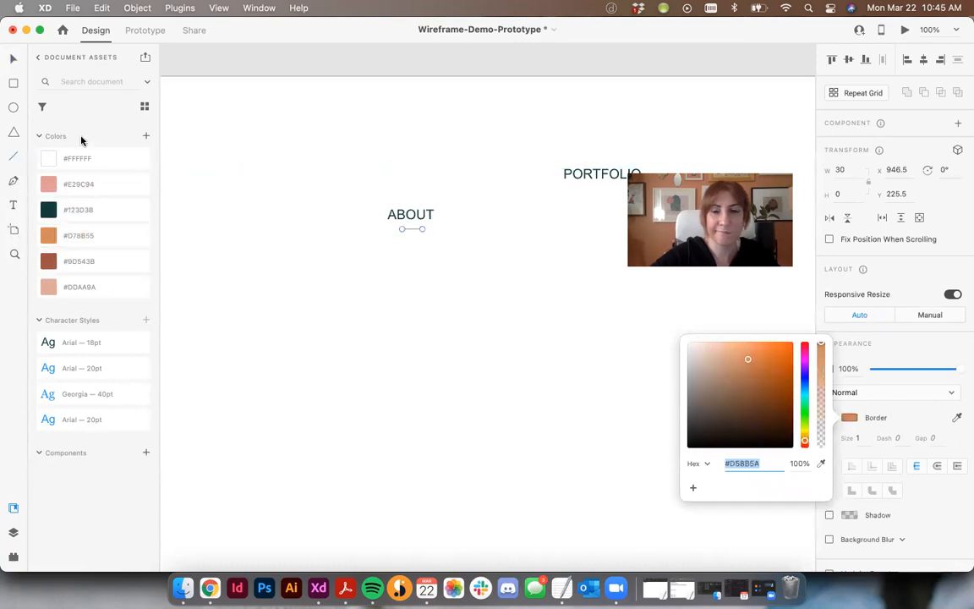
left_click(858, 438)
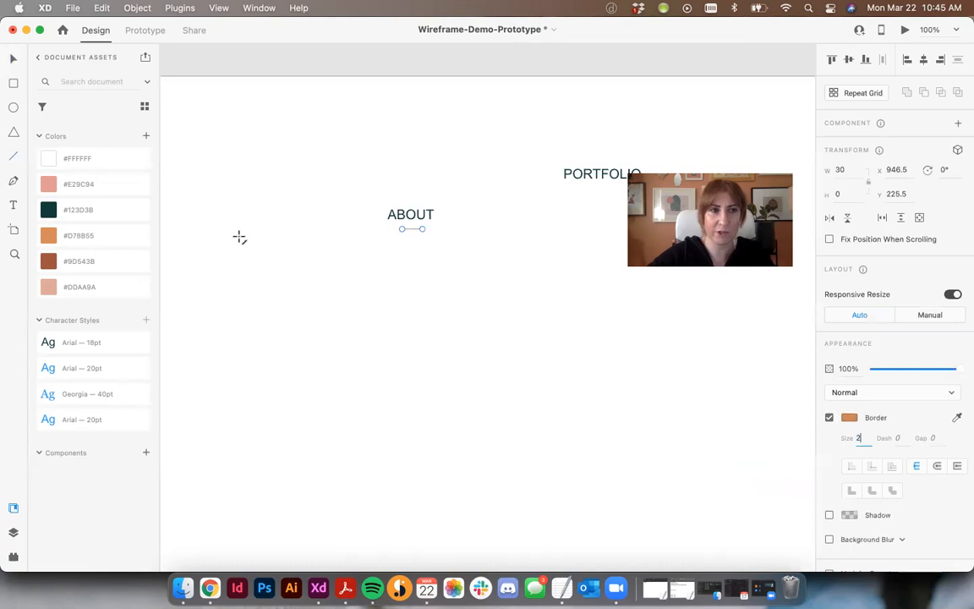
left_click(53, 159)
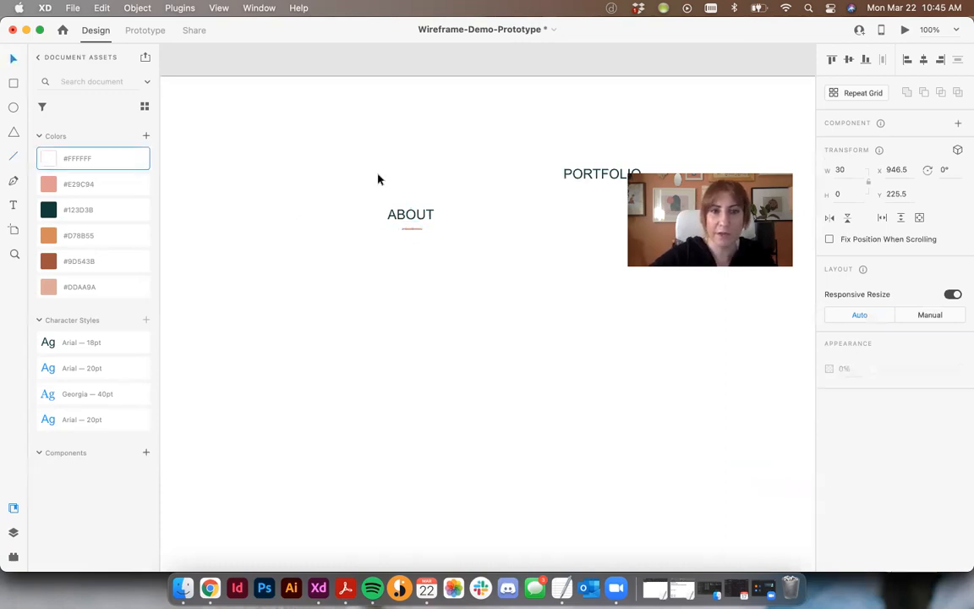
- Center the line horizontally under the ABOUT text and turn off the line's border
left_click_drag(378, 178, 419, 270)
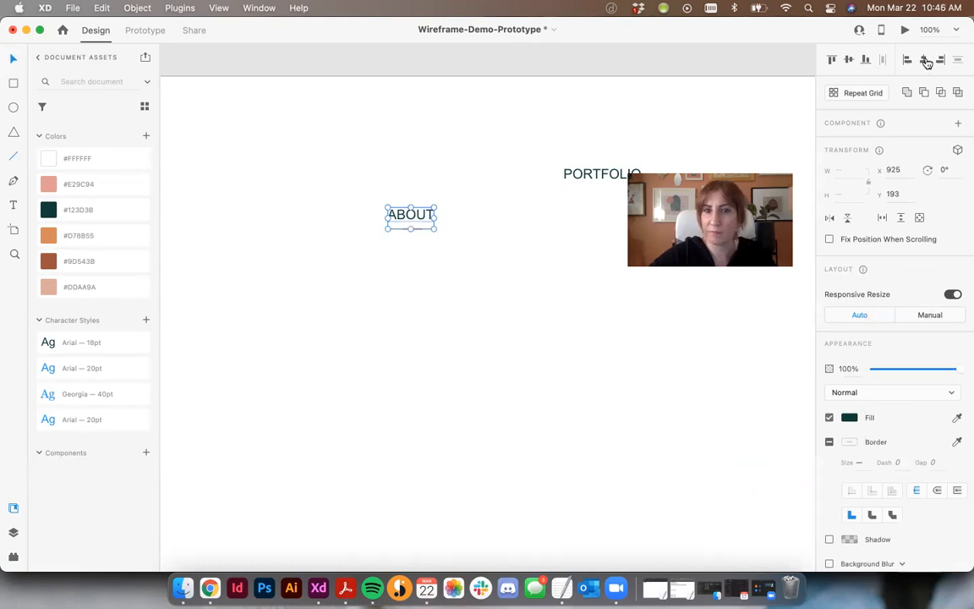
left_click(479, 291)
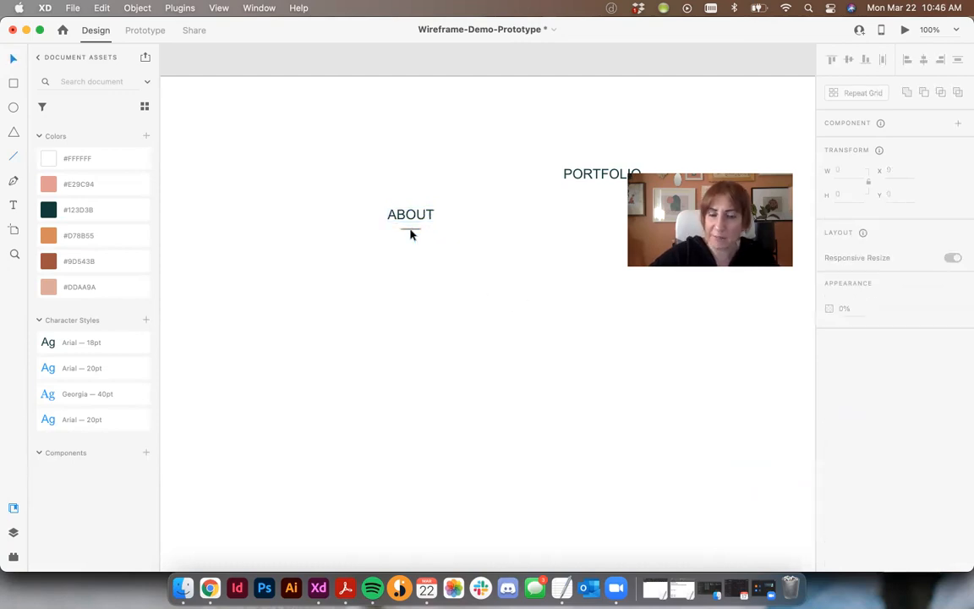
left_click(410, 232)
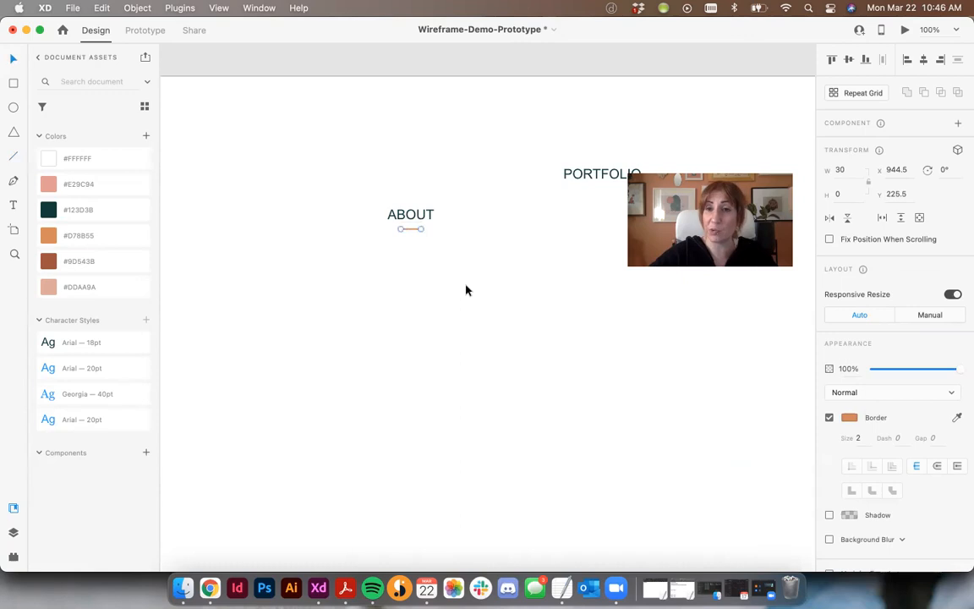
left_click(828, 418)
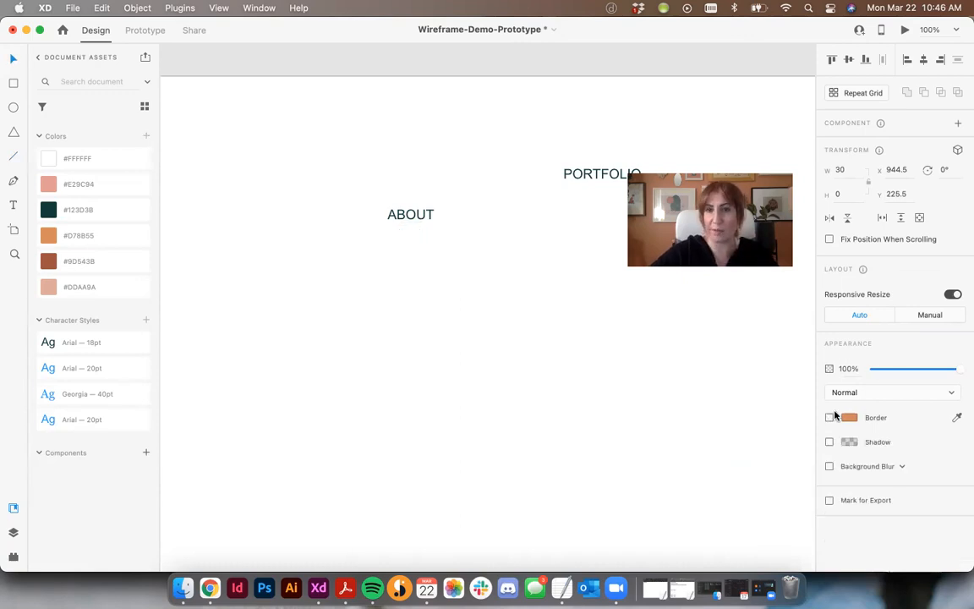
- Group the ABOUT text with the line beneath it and make the group a component
left_click(329, 173)
left_click_drag(326, 164, 462, 284)
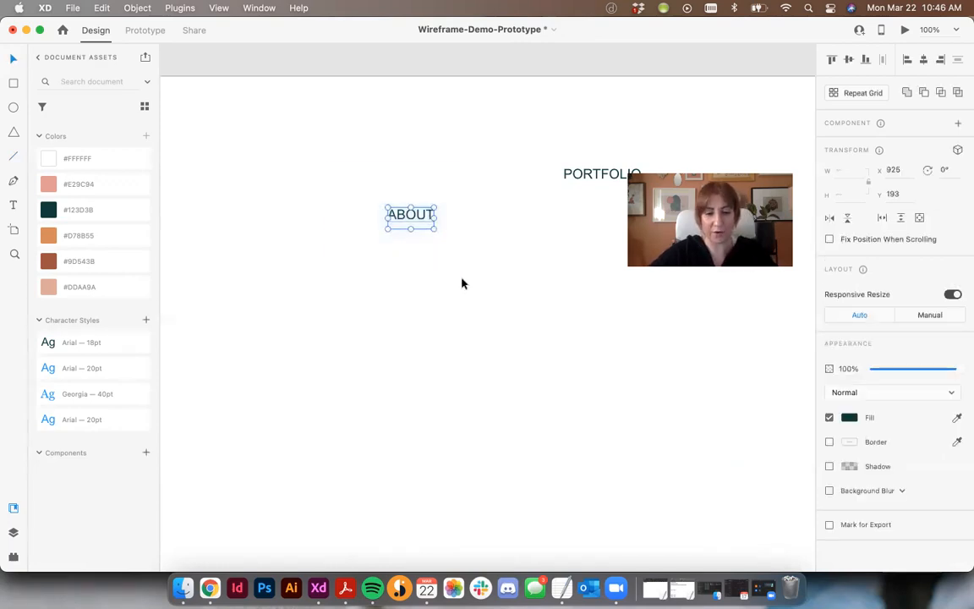
key("super+g")
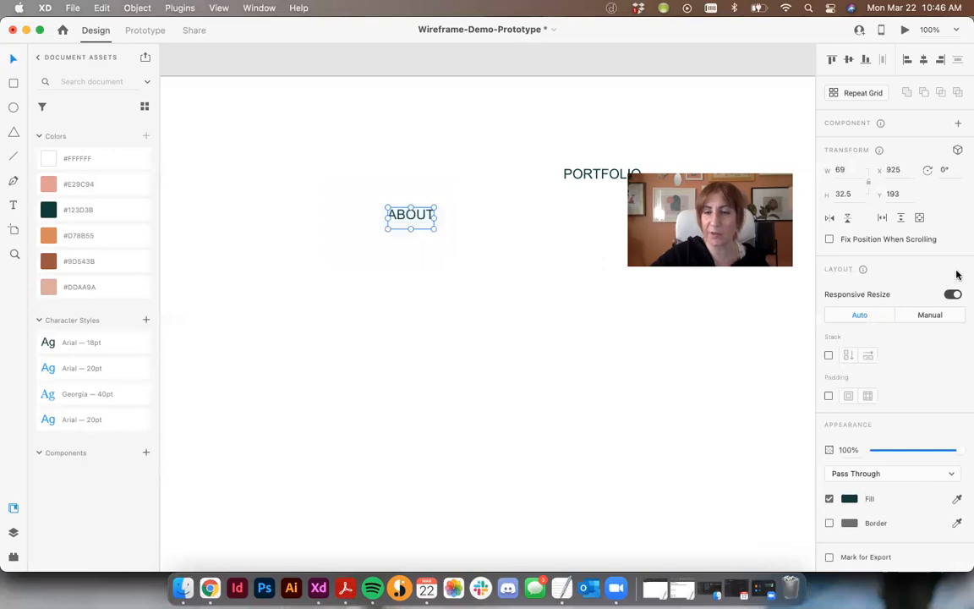
left_click(957, 124)
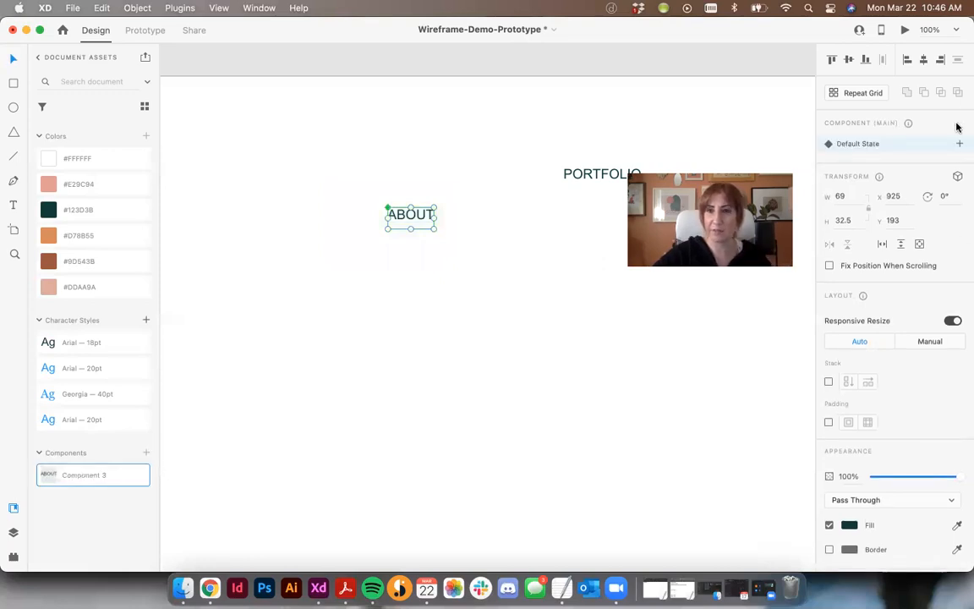
- Add a hover state named "about hover" to the ABOUT component
left_click(959, 144)
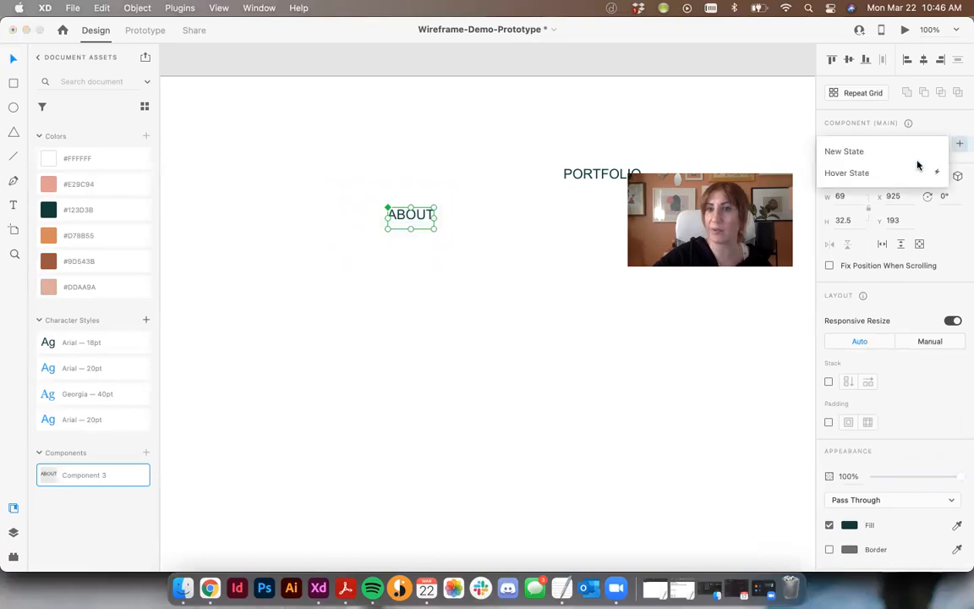
left_click(853, 173)
type("a")
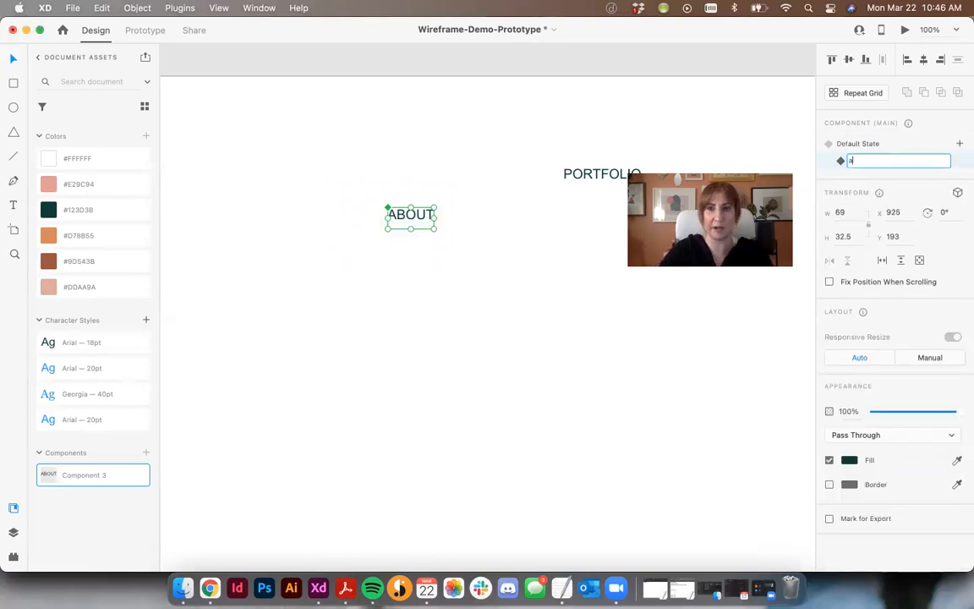
type("bout hover")
key("Return")
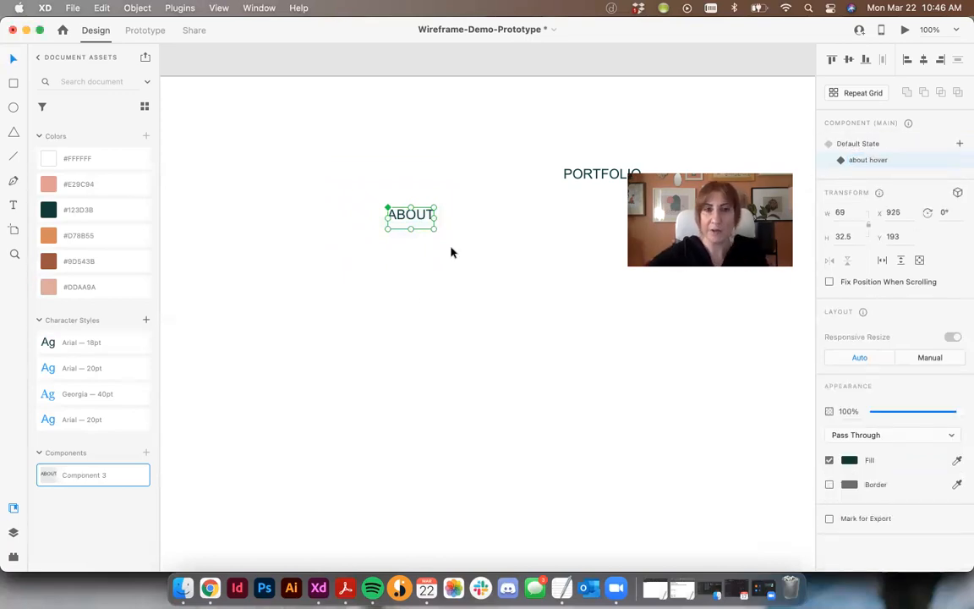
- In the about hover state, set the ABOUT text to Bold and turn on the orange border of the line beneath it
double_click(411, 215)
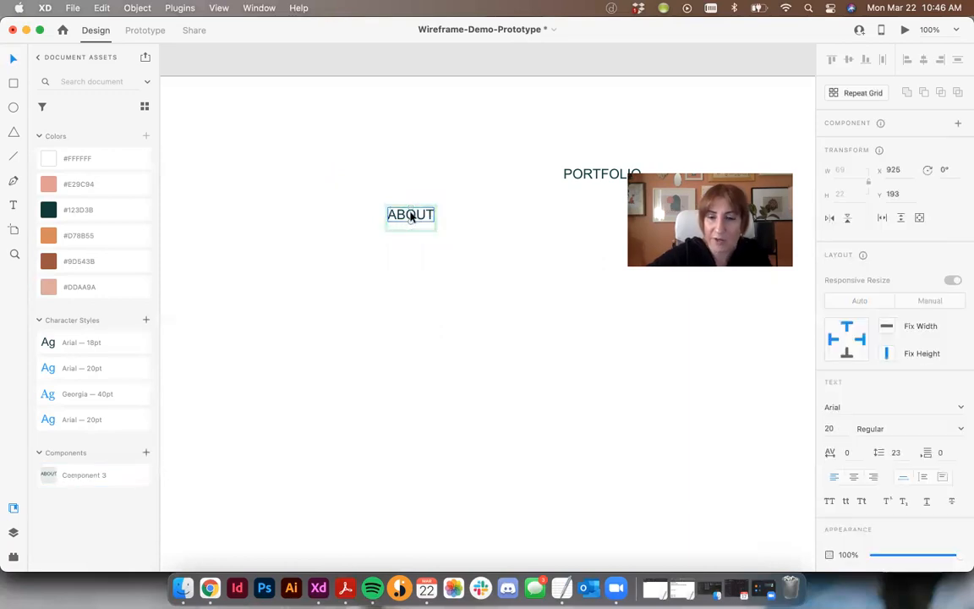
left_click(952, 426)
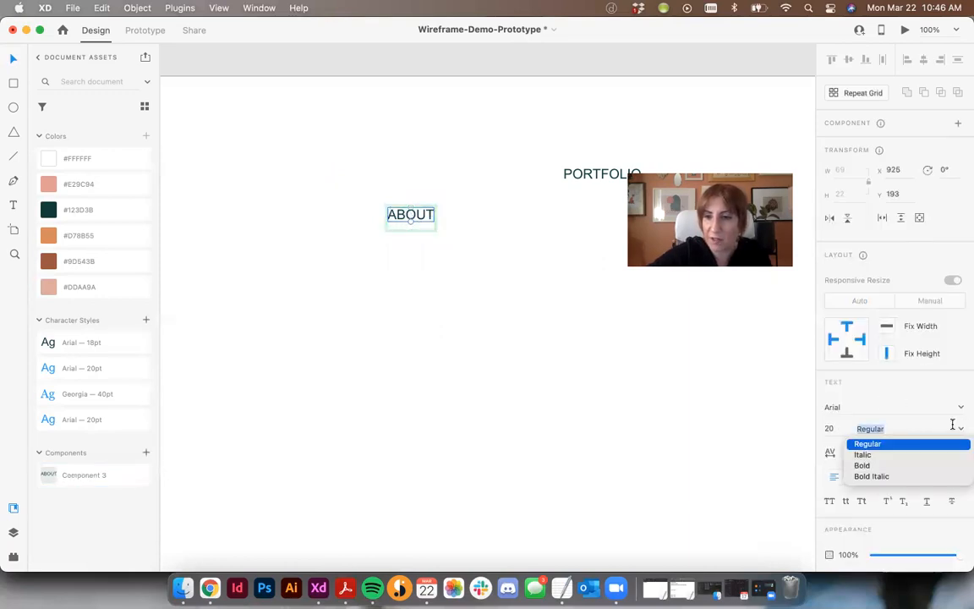
left_click(879, 465)
left_click(411, 233)
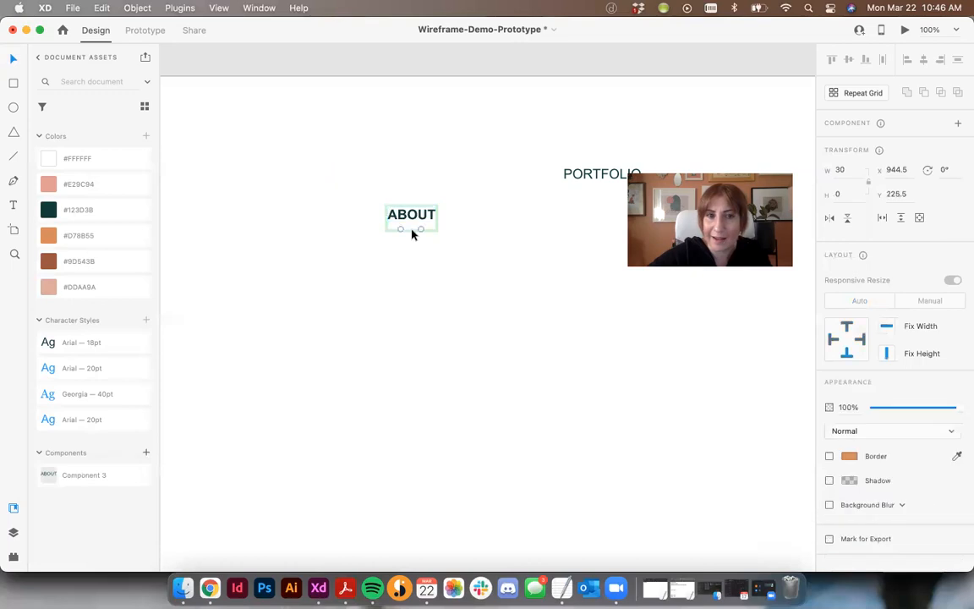
left_click(830, 457)
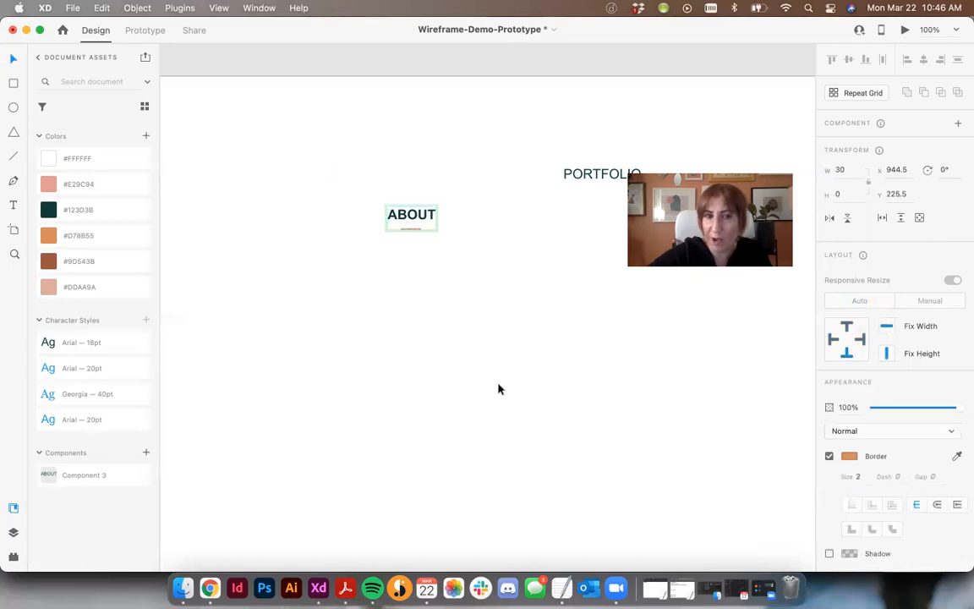
key("Escape")
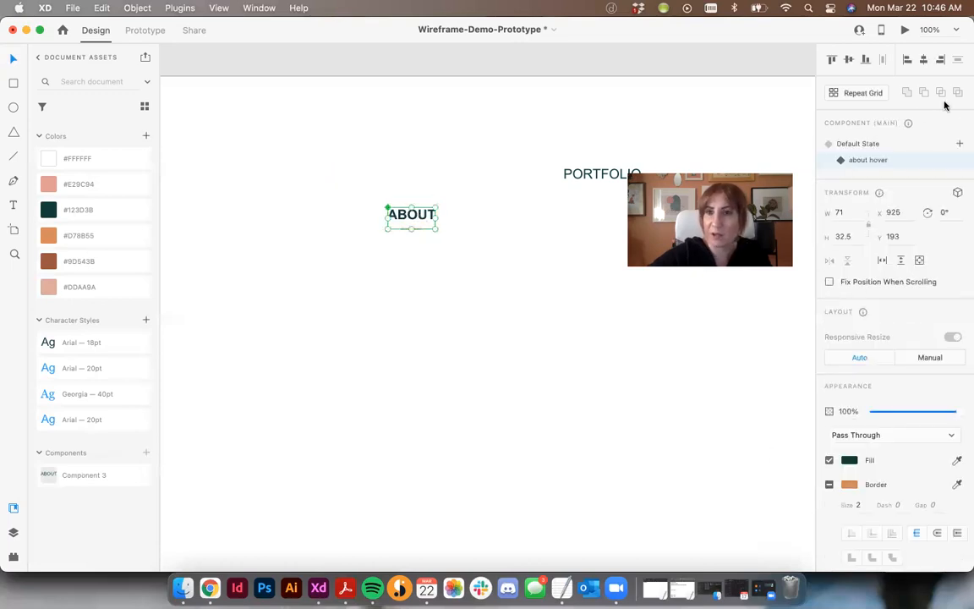
- Compare the ABOUT component's default and about hover states, and check the link in the prototype preview
left_click(866, 144)
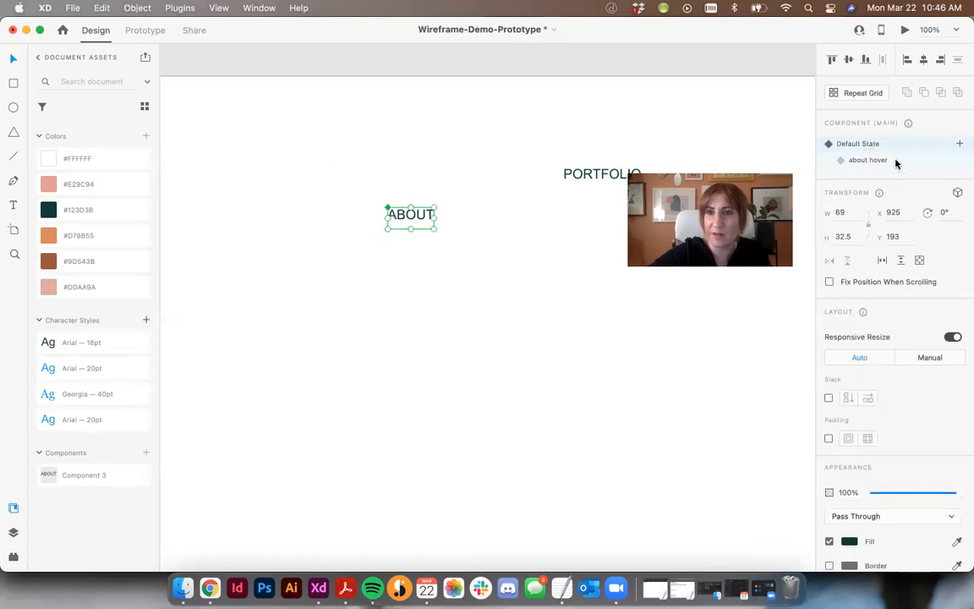
left_click(897, 163)
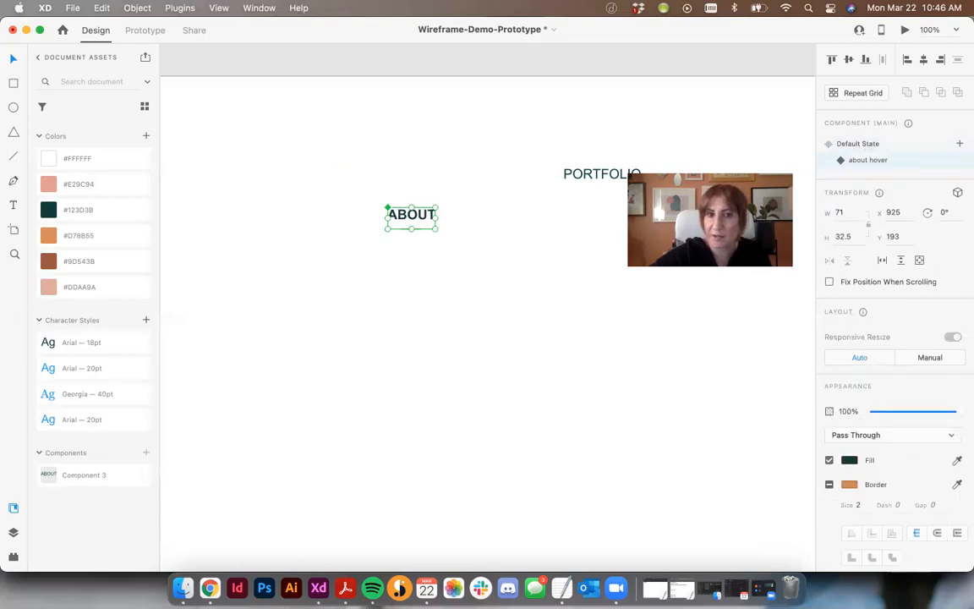
left_click(627, 244)
left_click(903, 31)
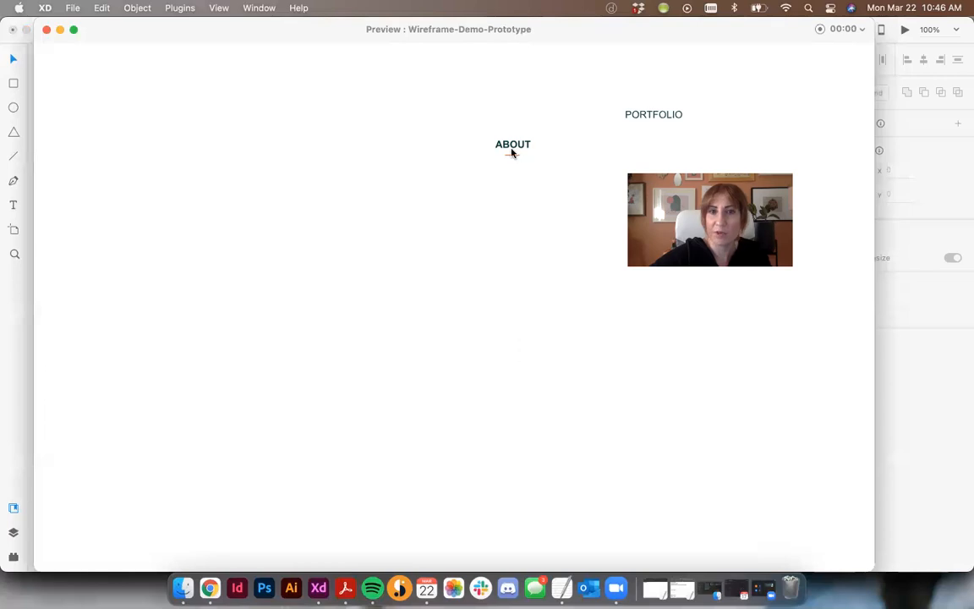
left_click(47, 29)
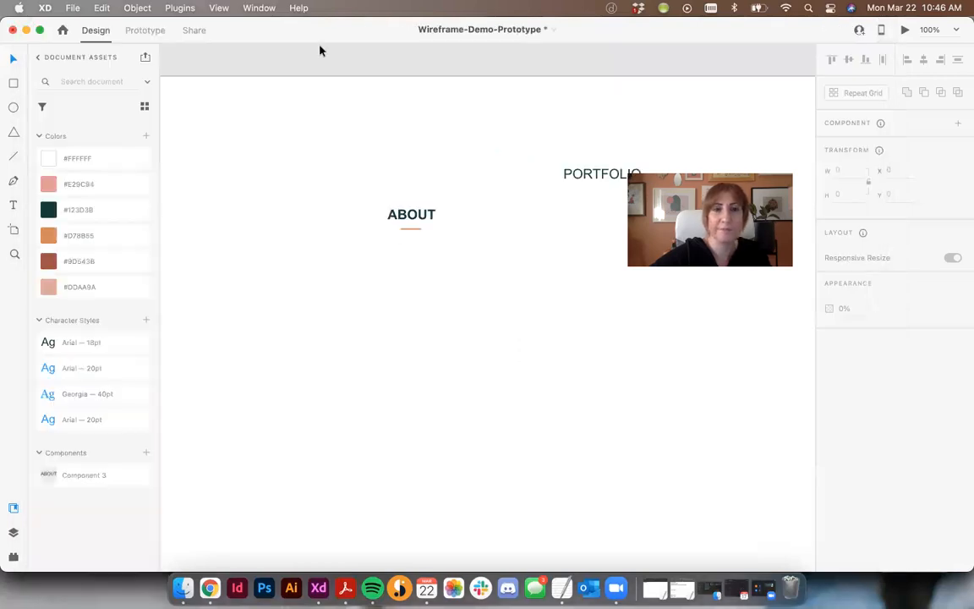
- Return the ABOUT component to its Default State and preview its hover effect on the States artboard again
left_click(420, 216)
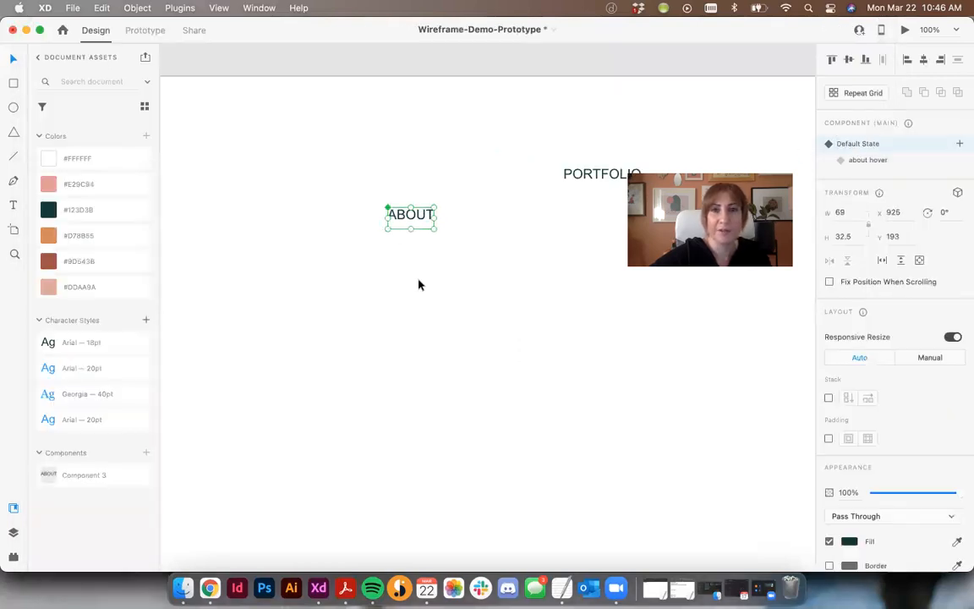
left_click(380, 257)
left_click(904, 29)
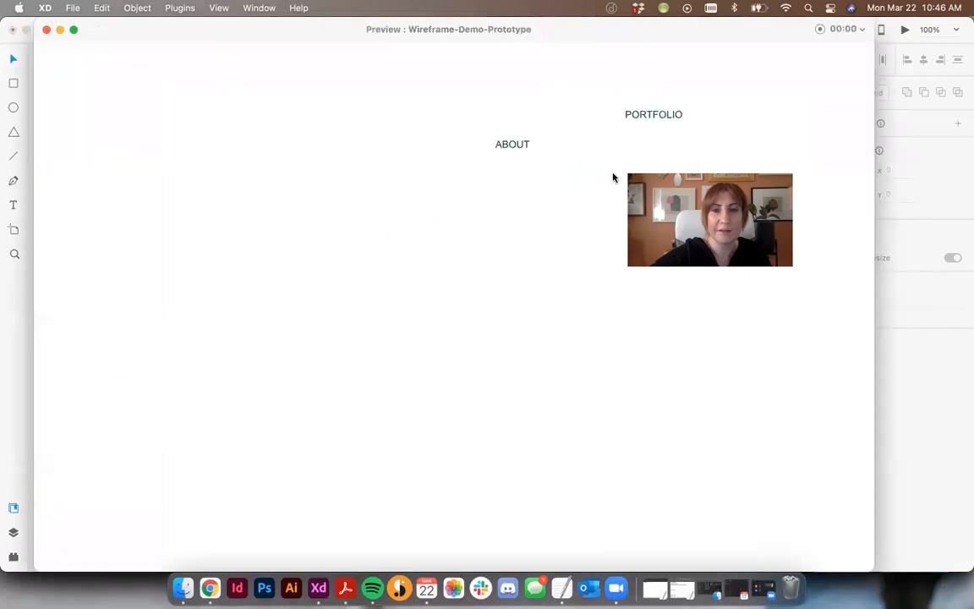
left_click(514, 144)
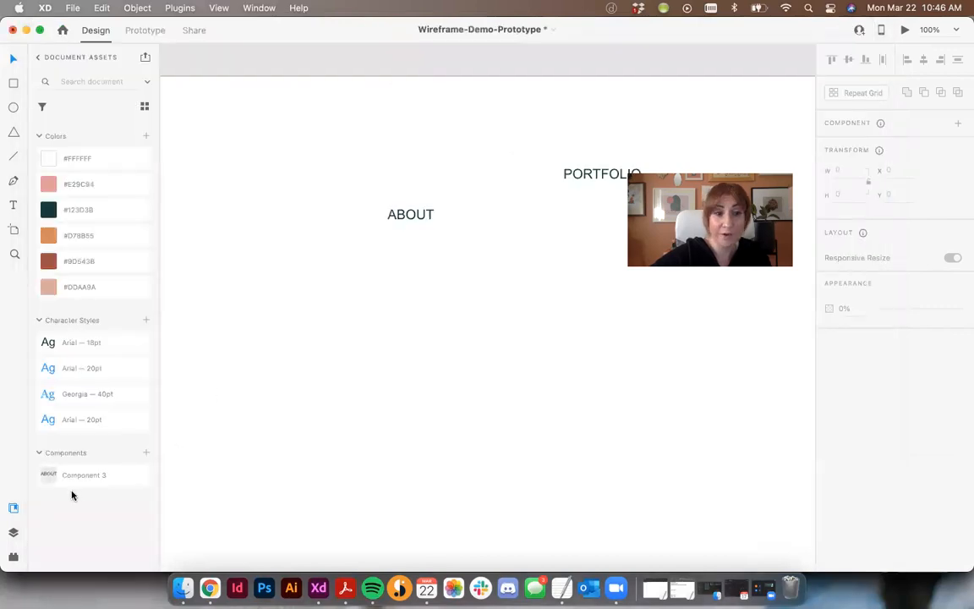
- Place an instance of the ABOUT component from the document assets on the Single Home artboard, just above the Welcome text
key("super+minus")
scroll(364, 306, "down", 3)
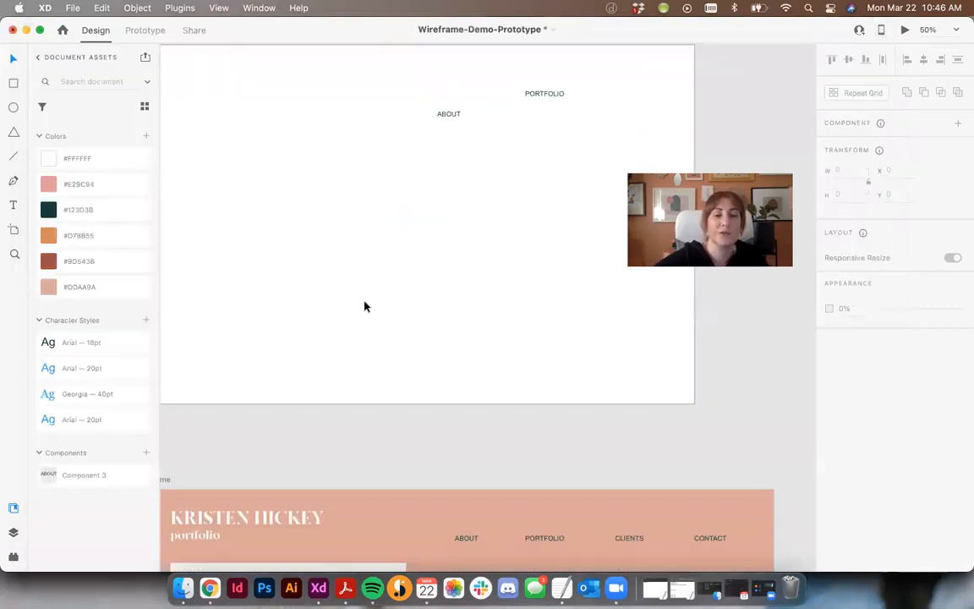
scroll(511, 191, "down", 3)
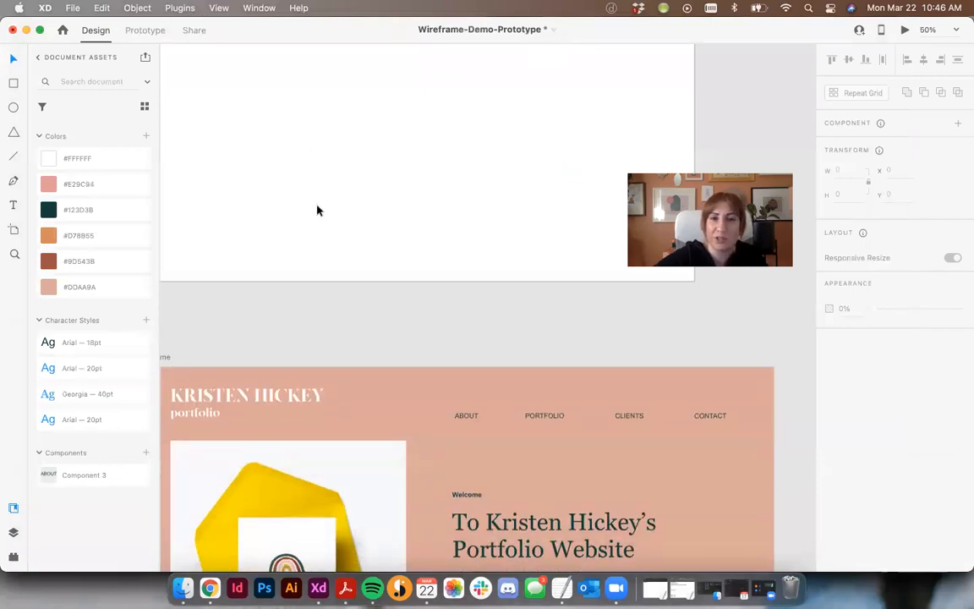
scroll(312, 186, "up", 4)
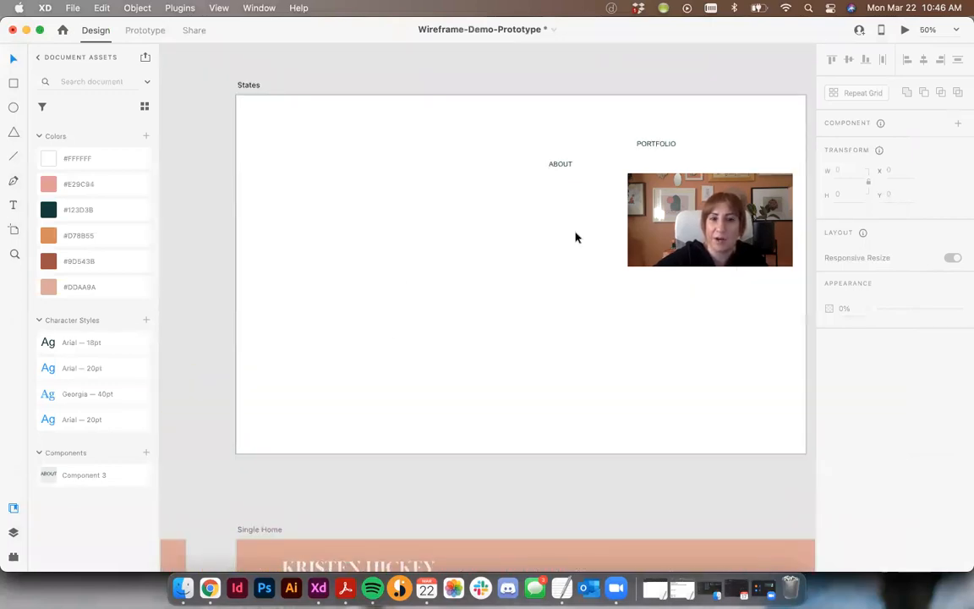
scroll(542, 381, "down", 5)
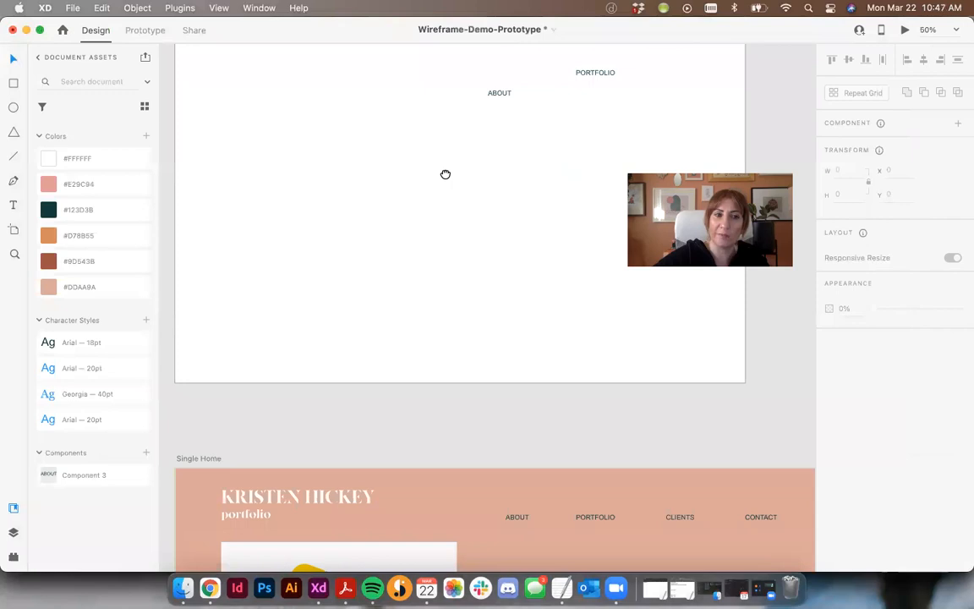
left_click_drag(70, 474, 505, 358)
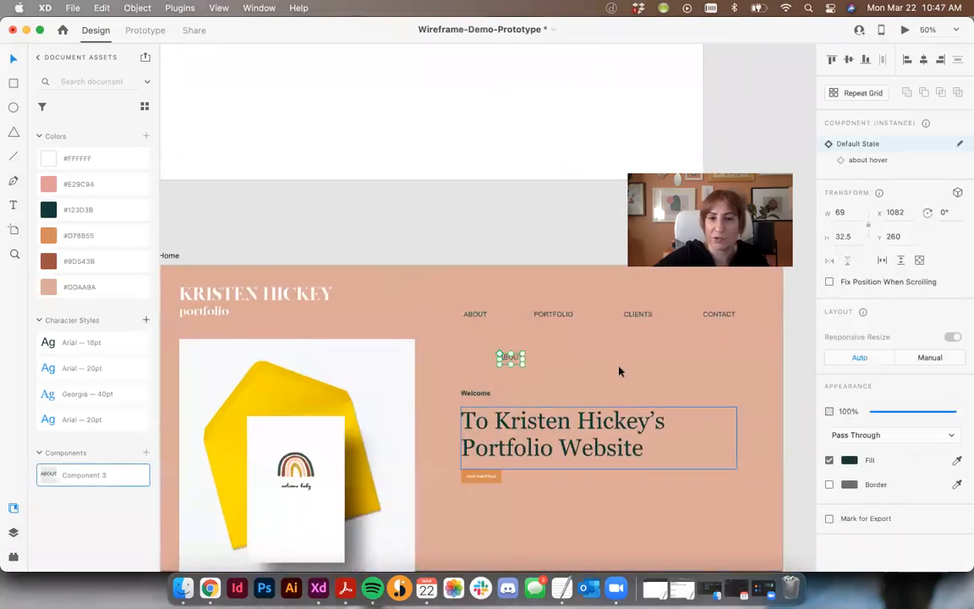
- Preview the ABOUT instance's hover effect on the Single Home artboard, and delete that test instance
left_click(557, 329)
left_click(908, 31)
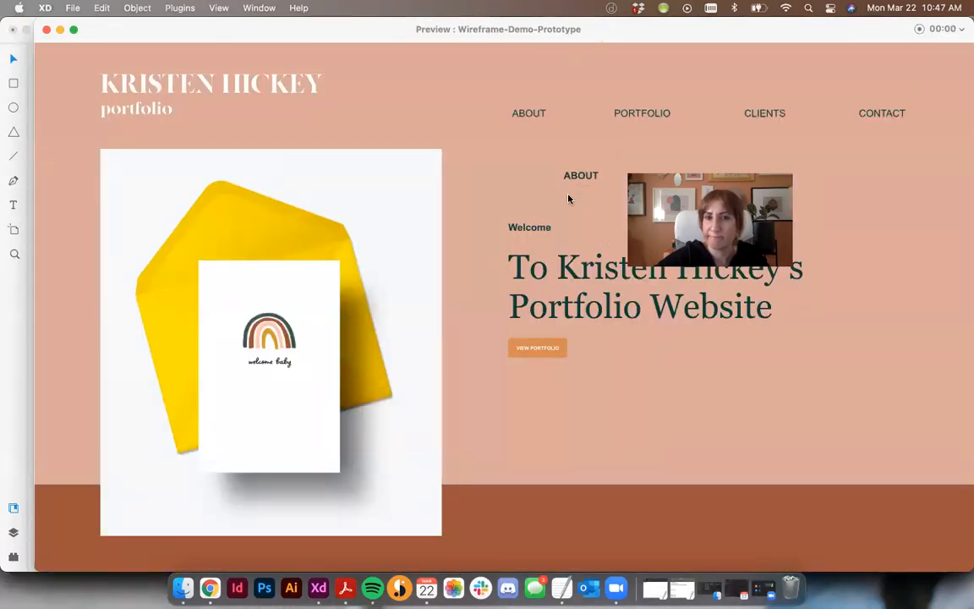
left_click(46, 29)
left_click(308, 152)
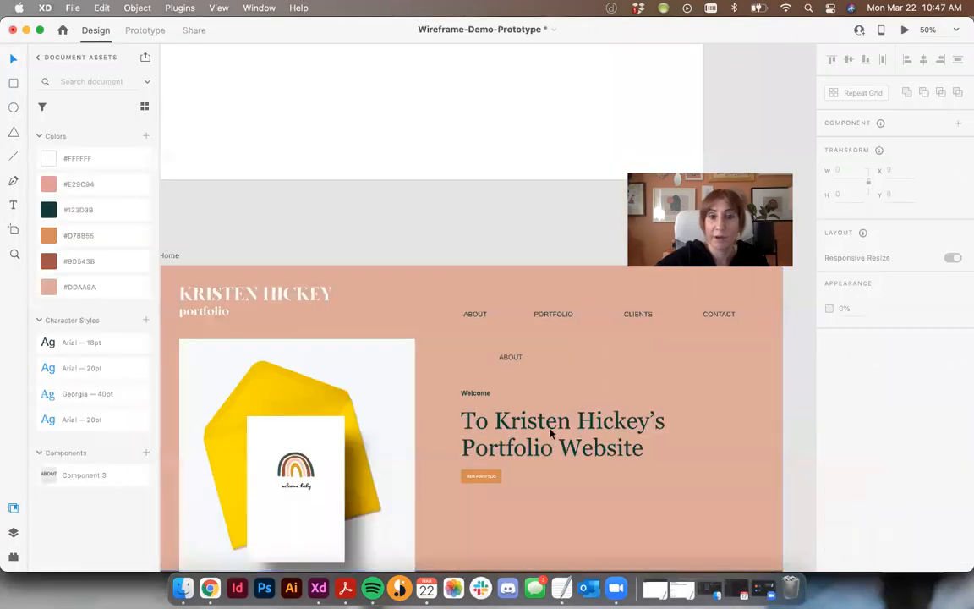
left_click(515, 358)
key("Delete")
key("super+minus")
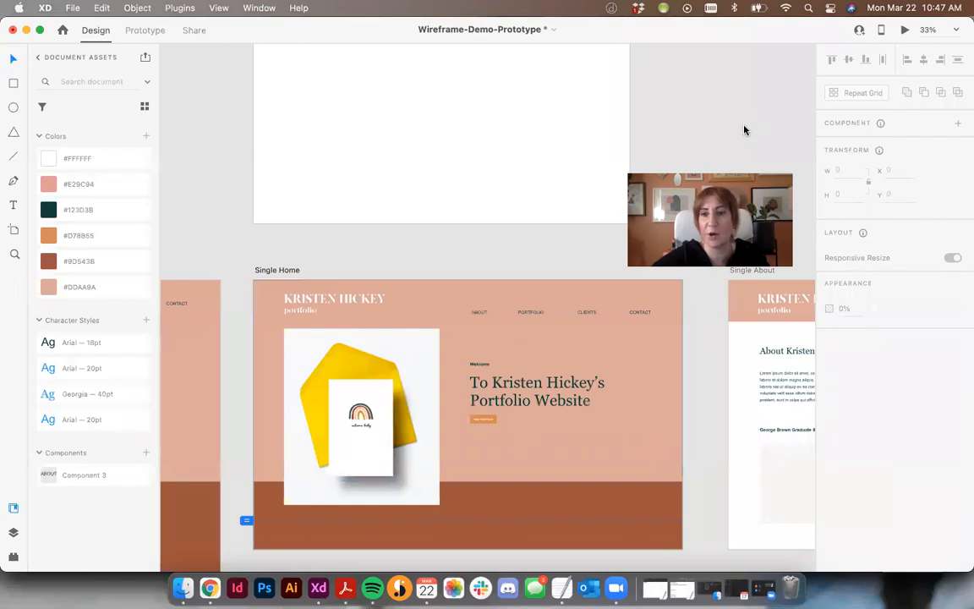
left_click_drag(647, 339, 524, 272)
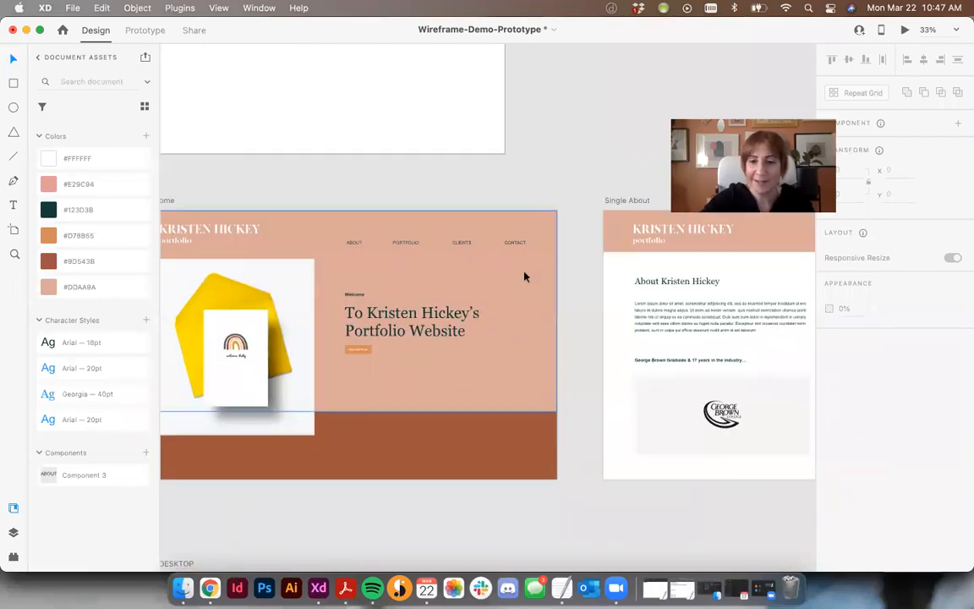
key("super+minus")
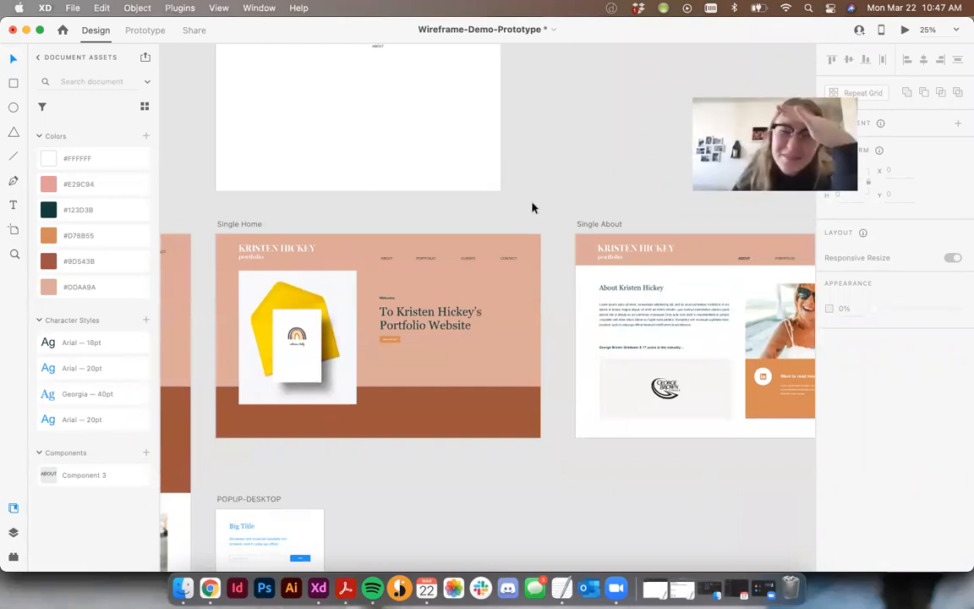
scroll(542, 179, "left", 5)
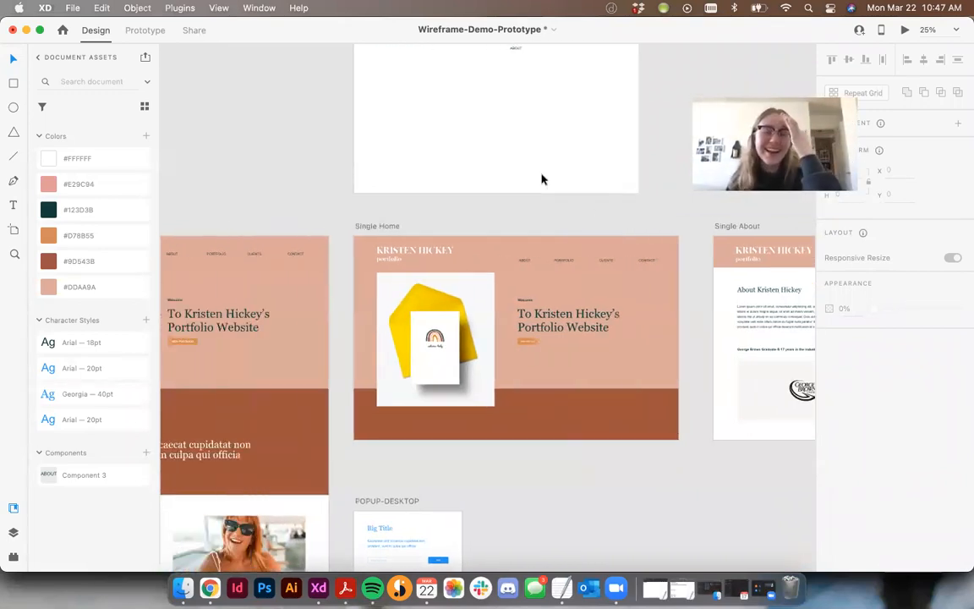
scroll(606, 185, "left", 2)
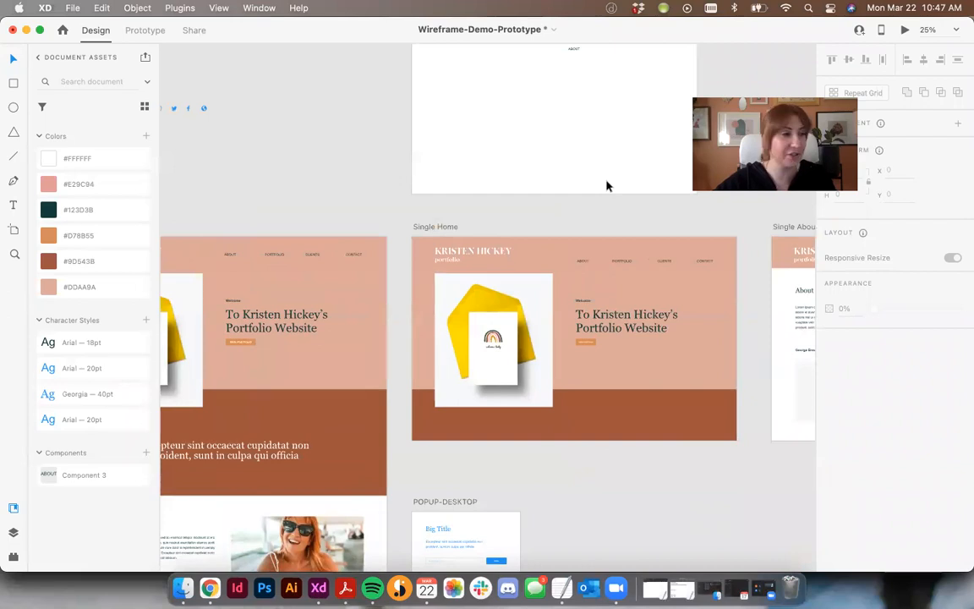
scroll(620, 197, "right", 5)
scroll(452, 265, "up", 3)
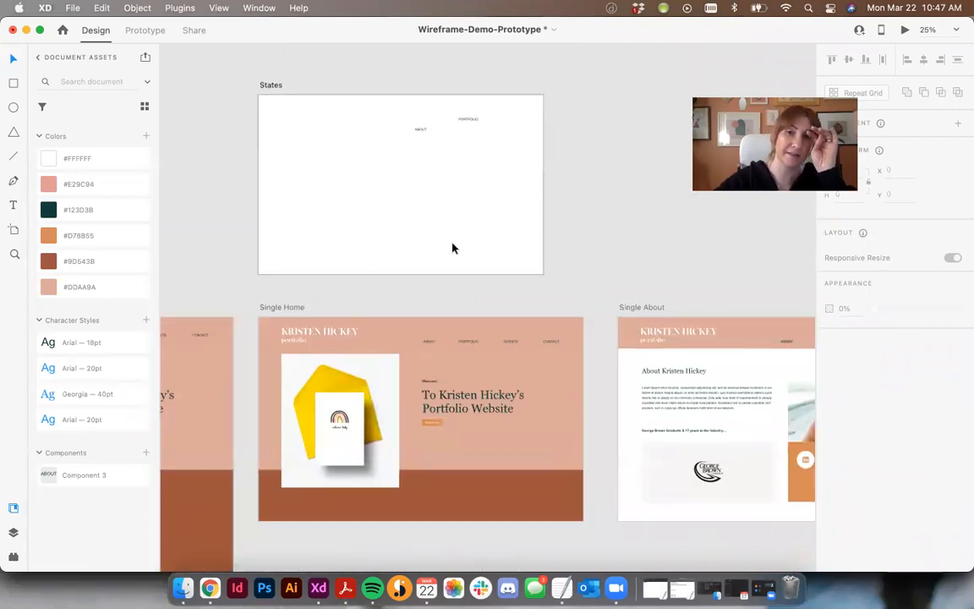
scroll(452, 248, "down", 10)
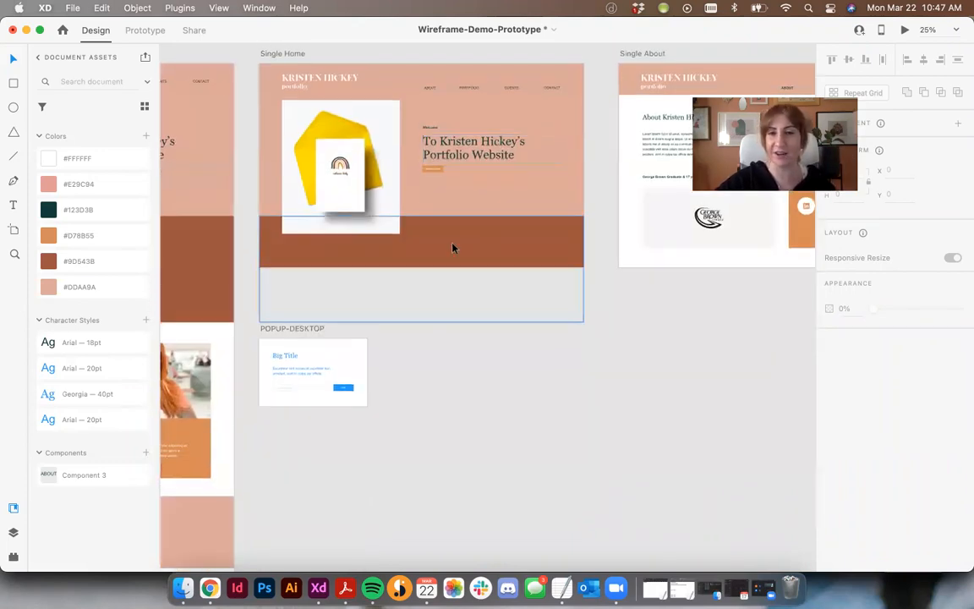
scroll(453, 248, "right", 5)
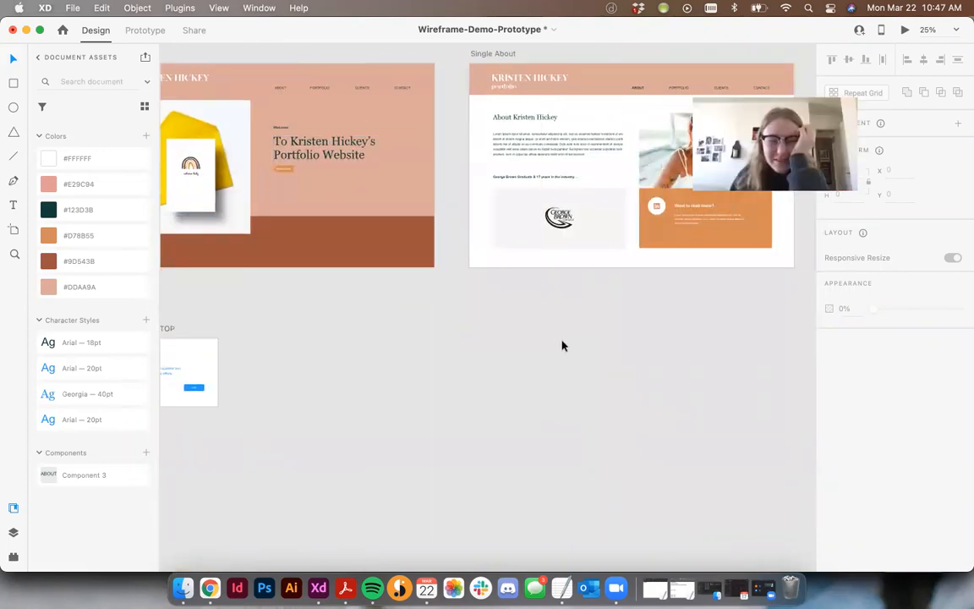